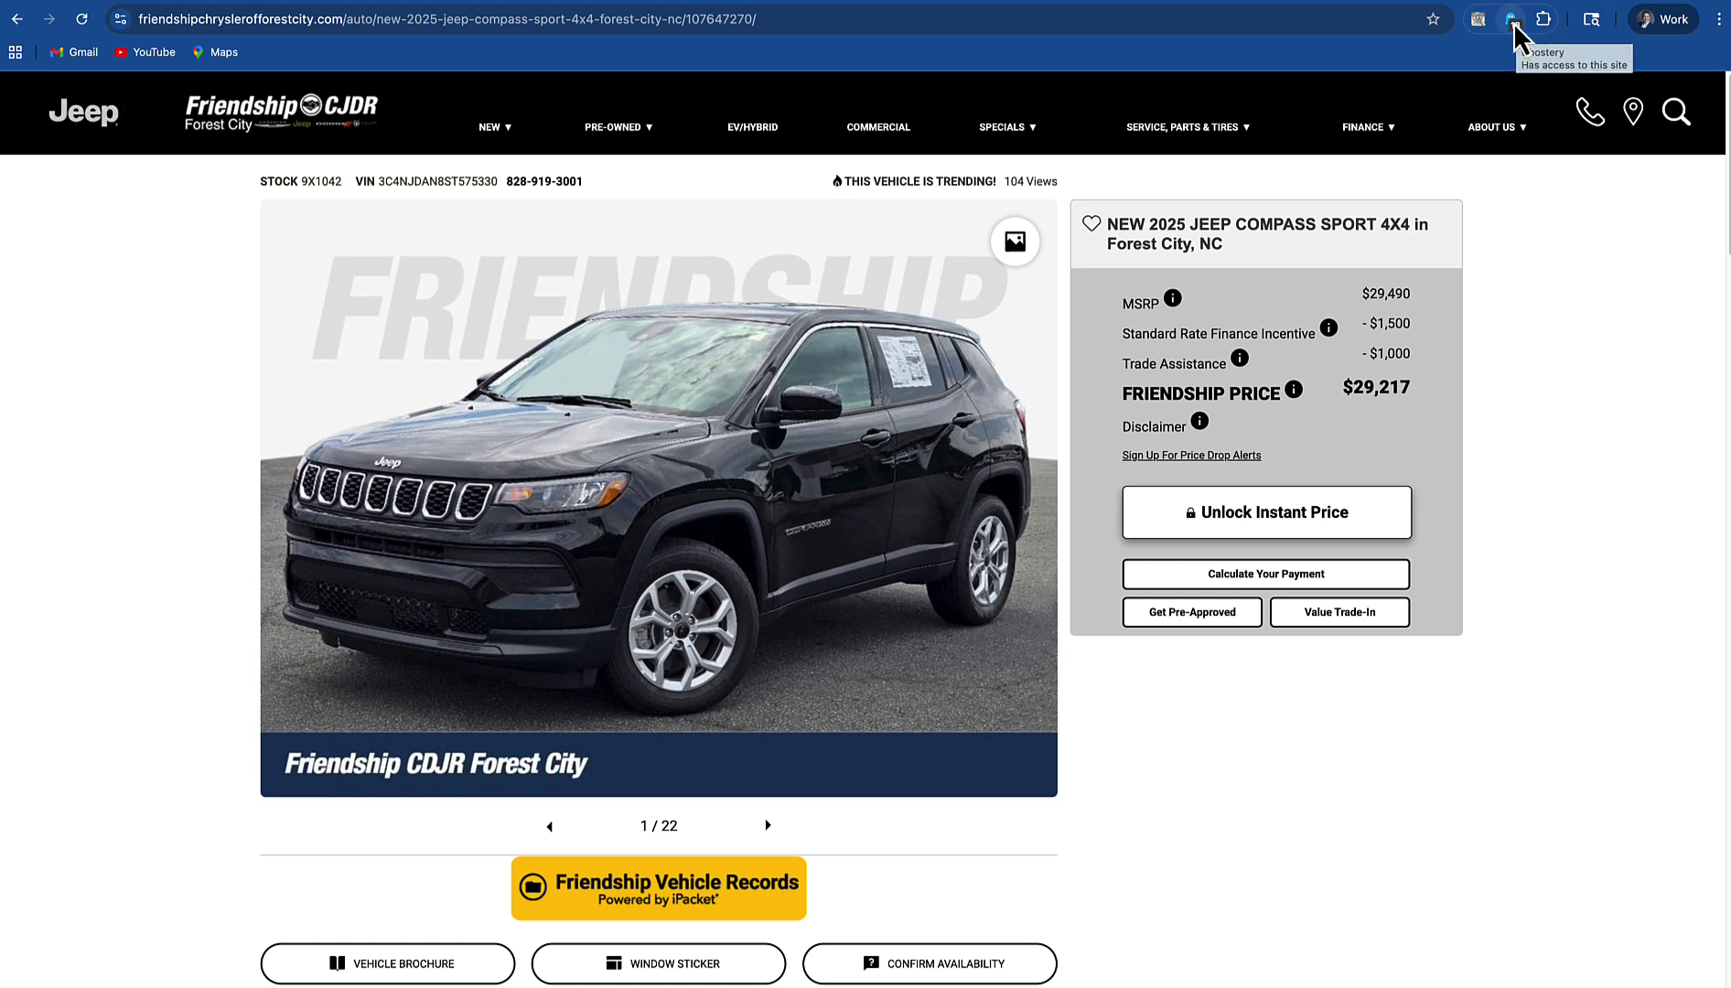
Examine the detailed list of trackers Ghostery observes on the vehicle page, from Advertising through Unidentified, and close it
left_click(1513, 22)
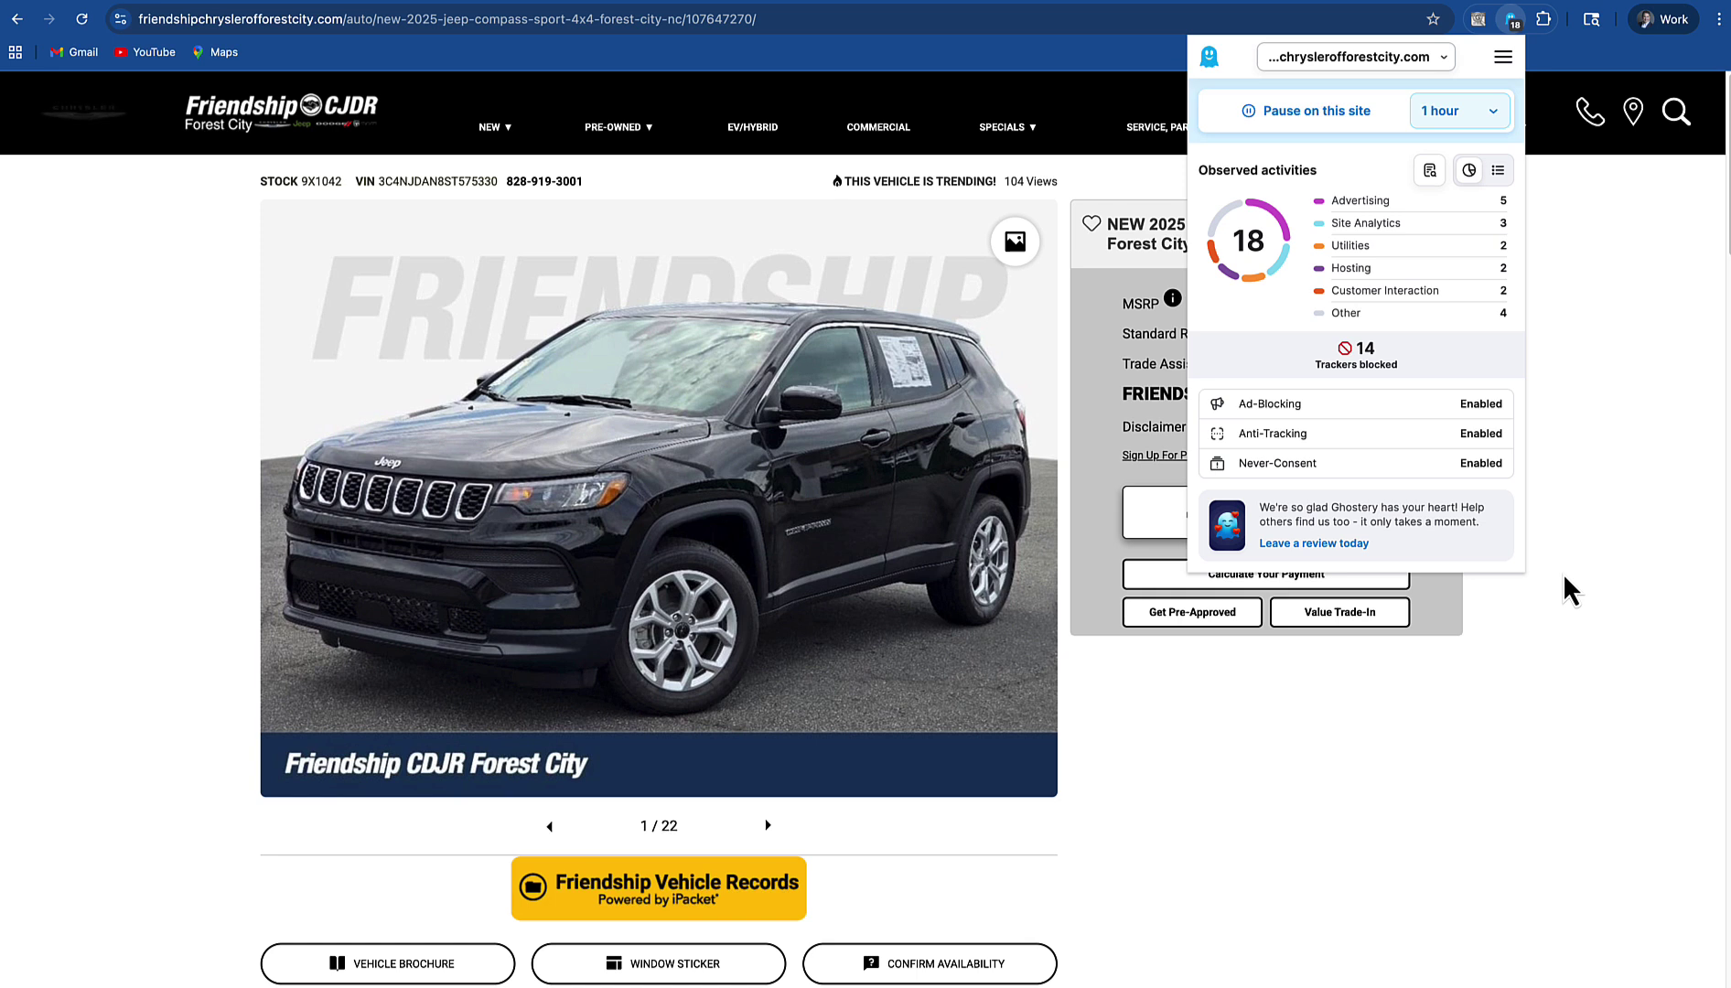
left_click(1370, 205)
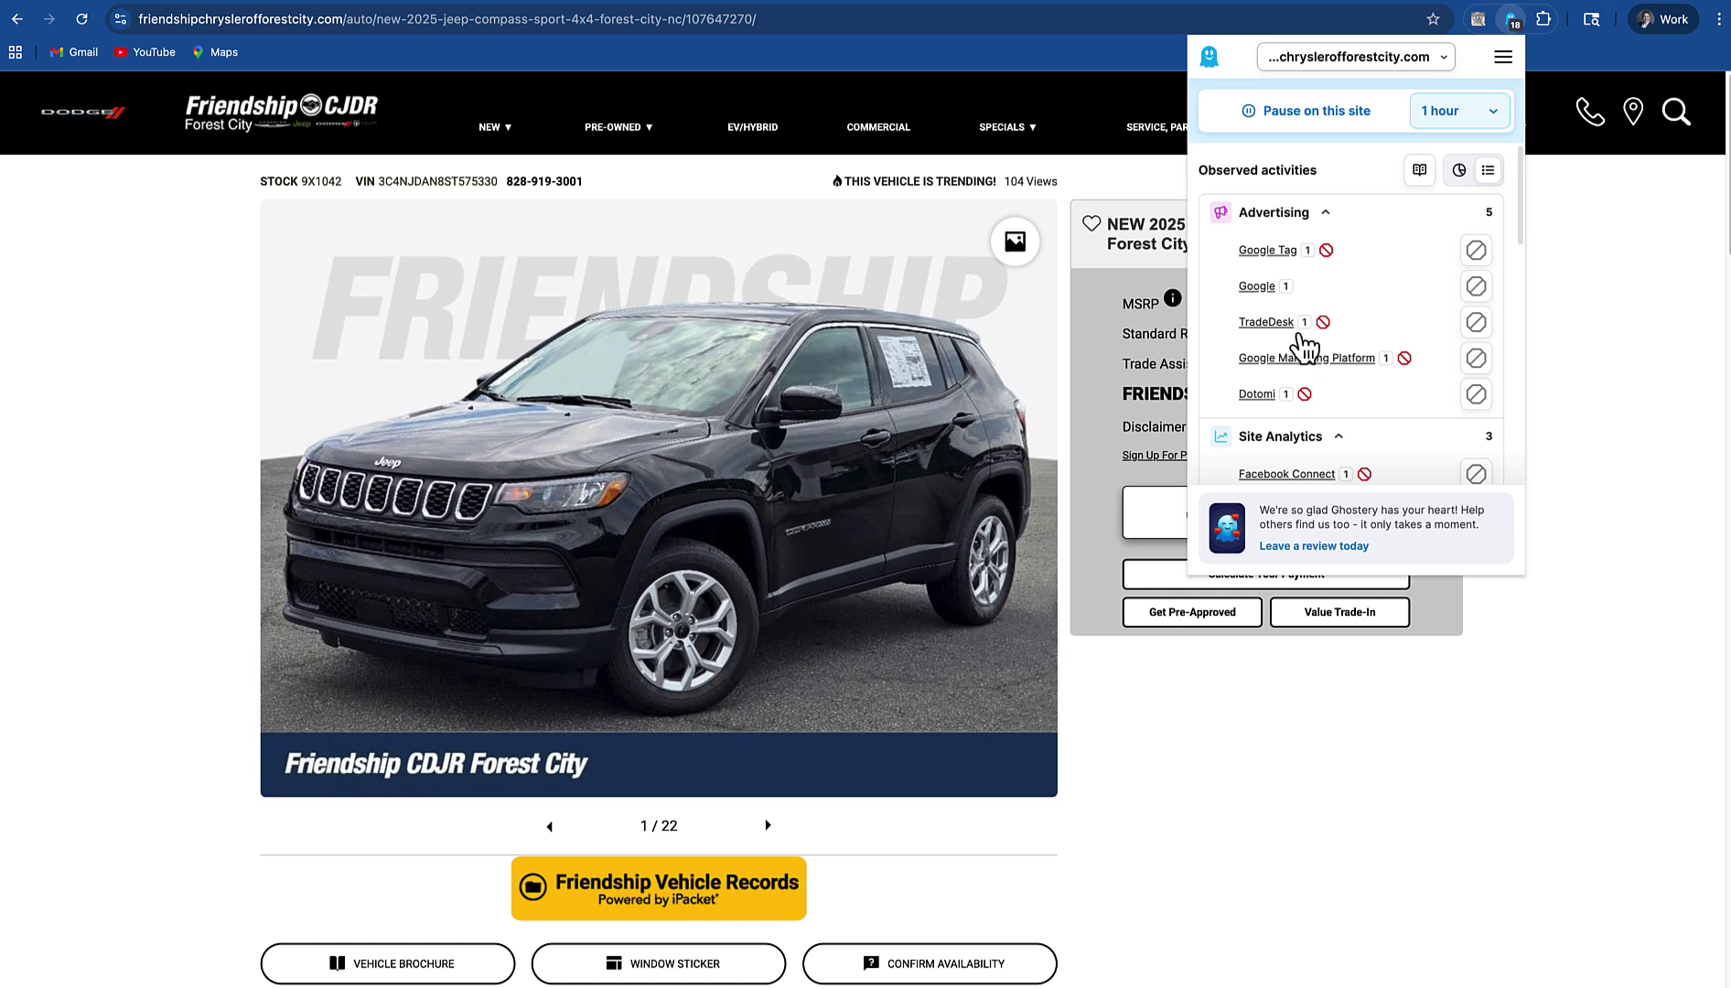
scroll(1334, 370, "down", 2)
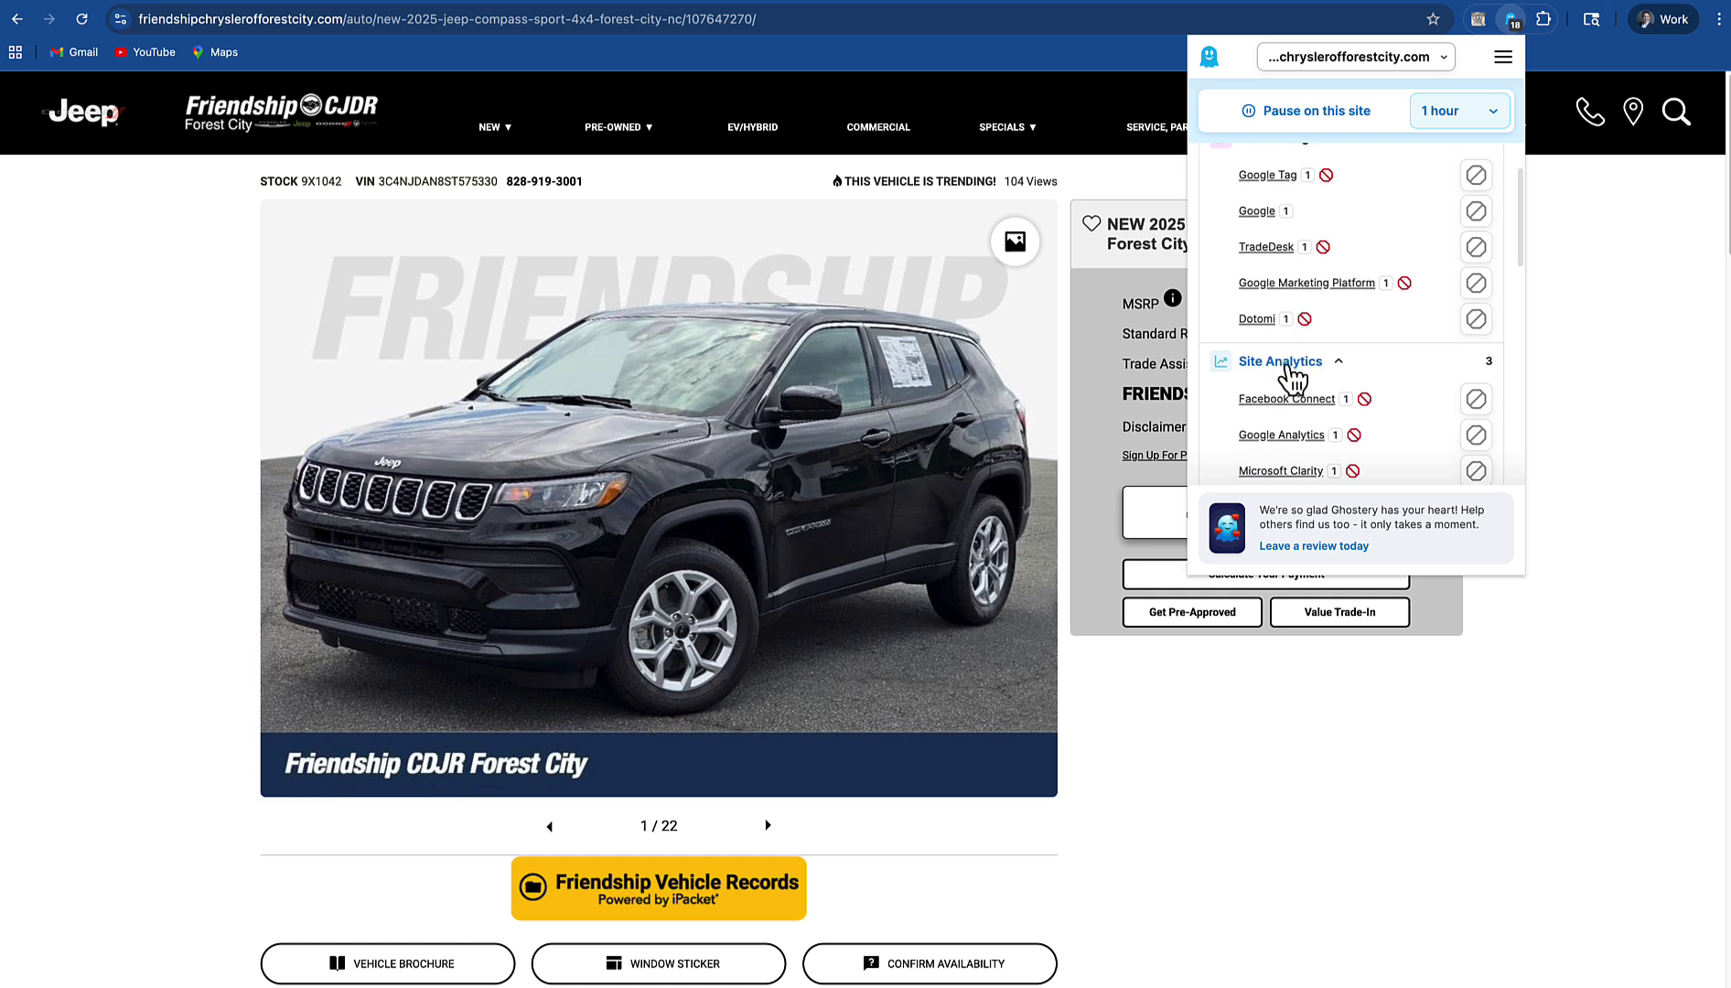
scroll(1291, 379, "down", 2)
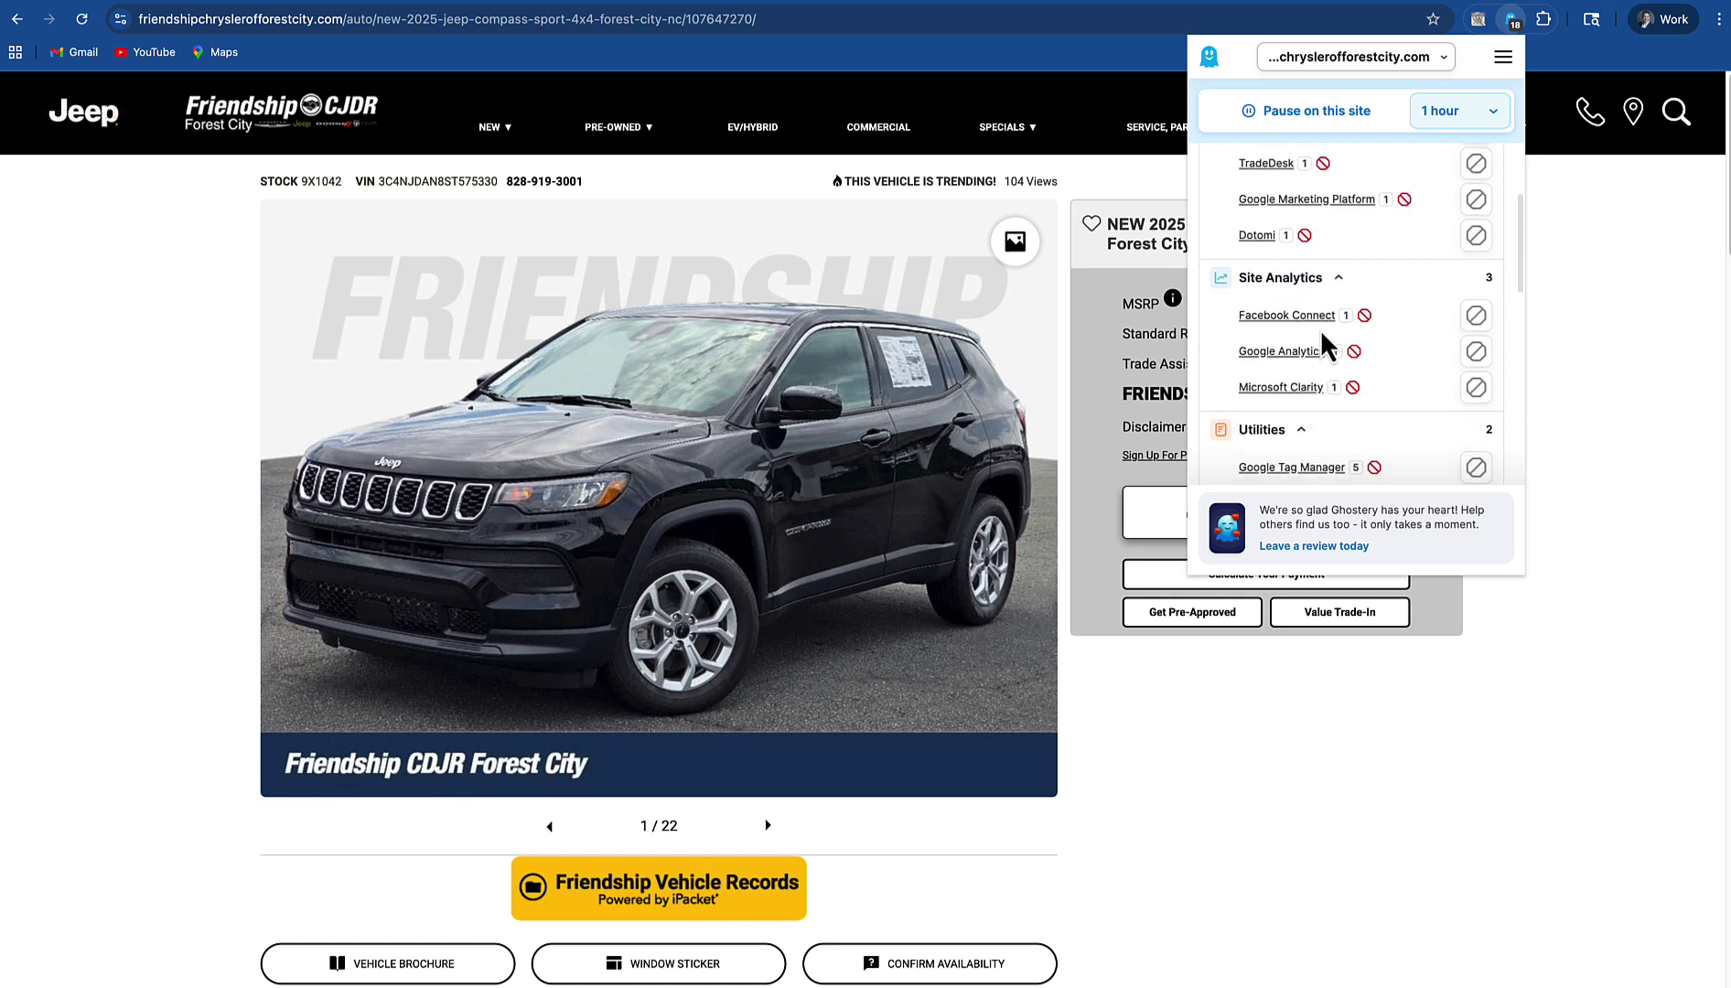
scroll(1313, 364, "down", 1)
scroll(1303, 369, "down", 1)
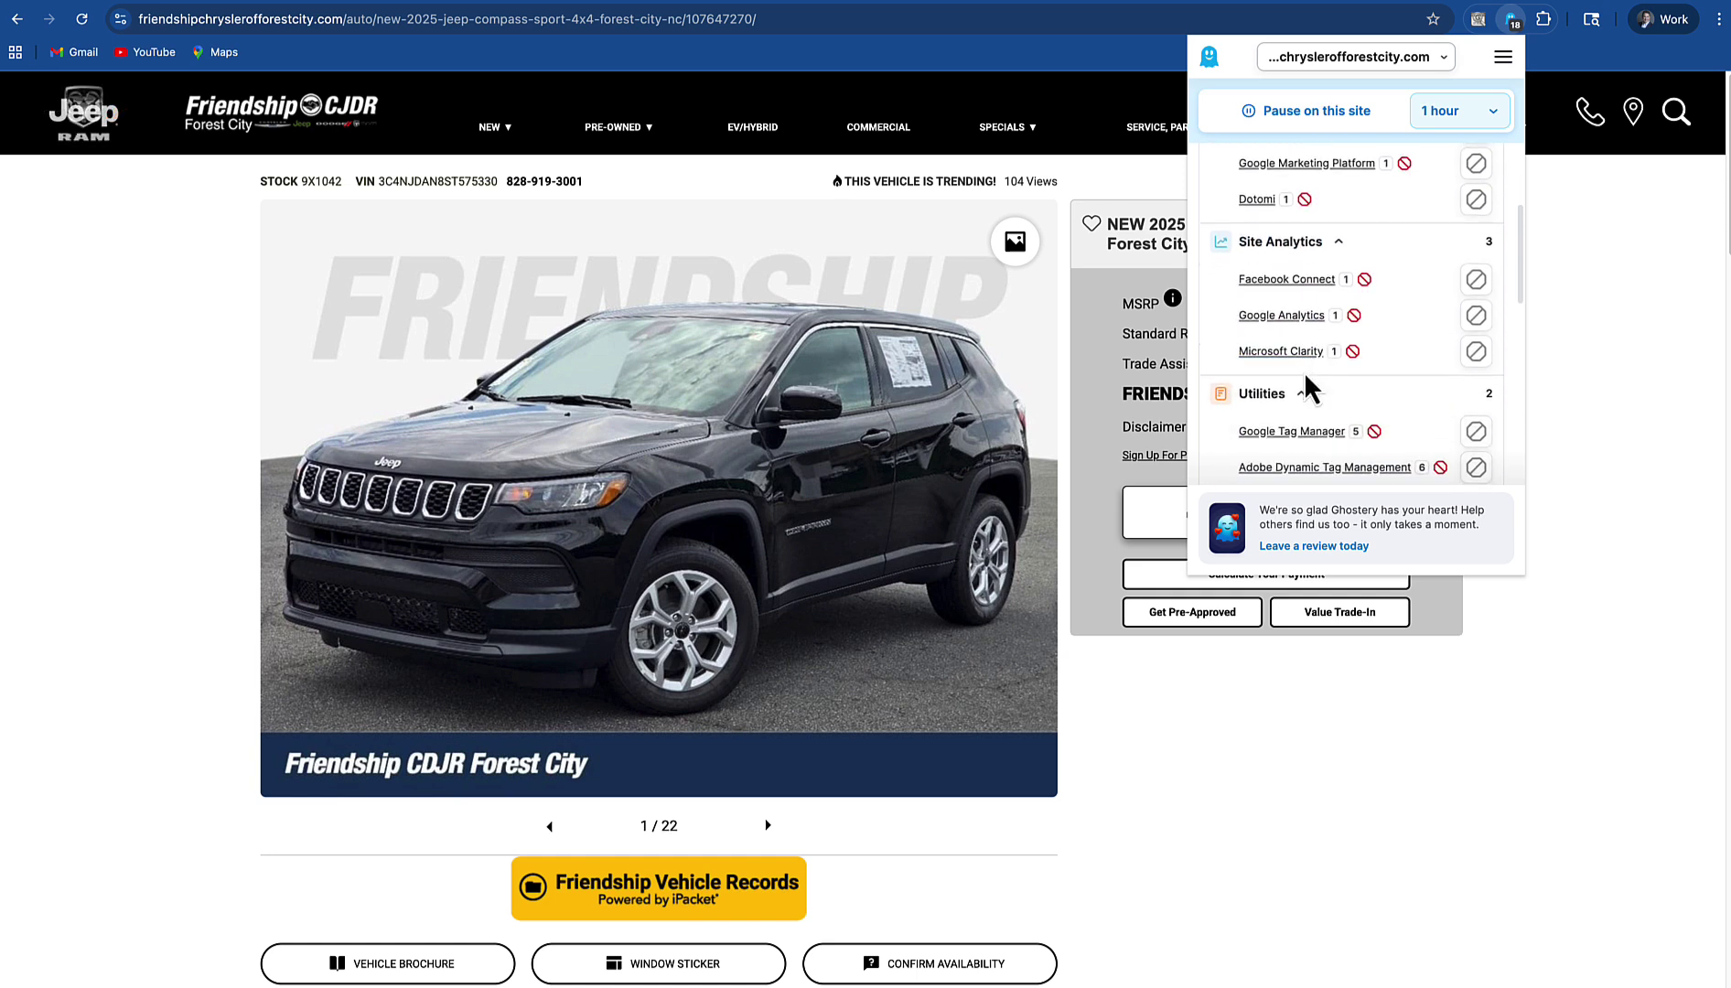
scroll(1304, 366, "down", 2)
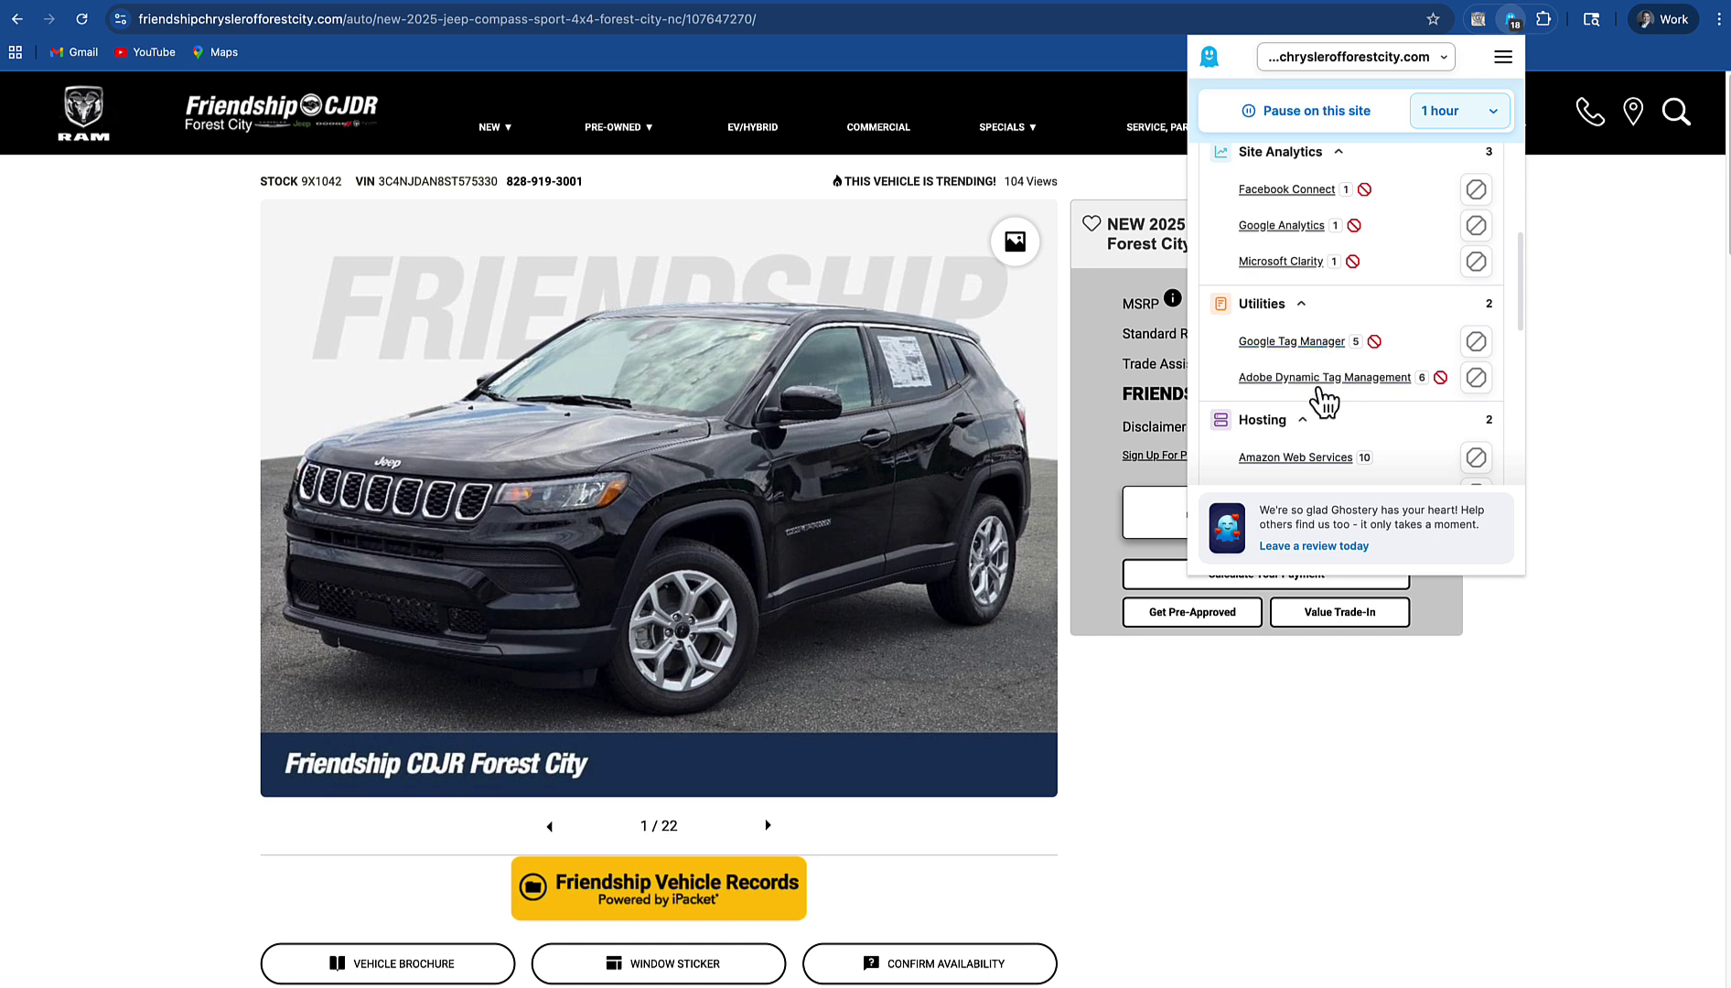
scroll(1315, 397, "down", 3)
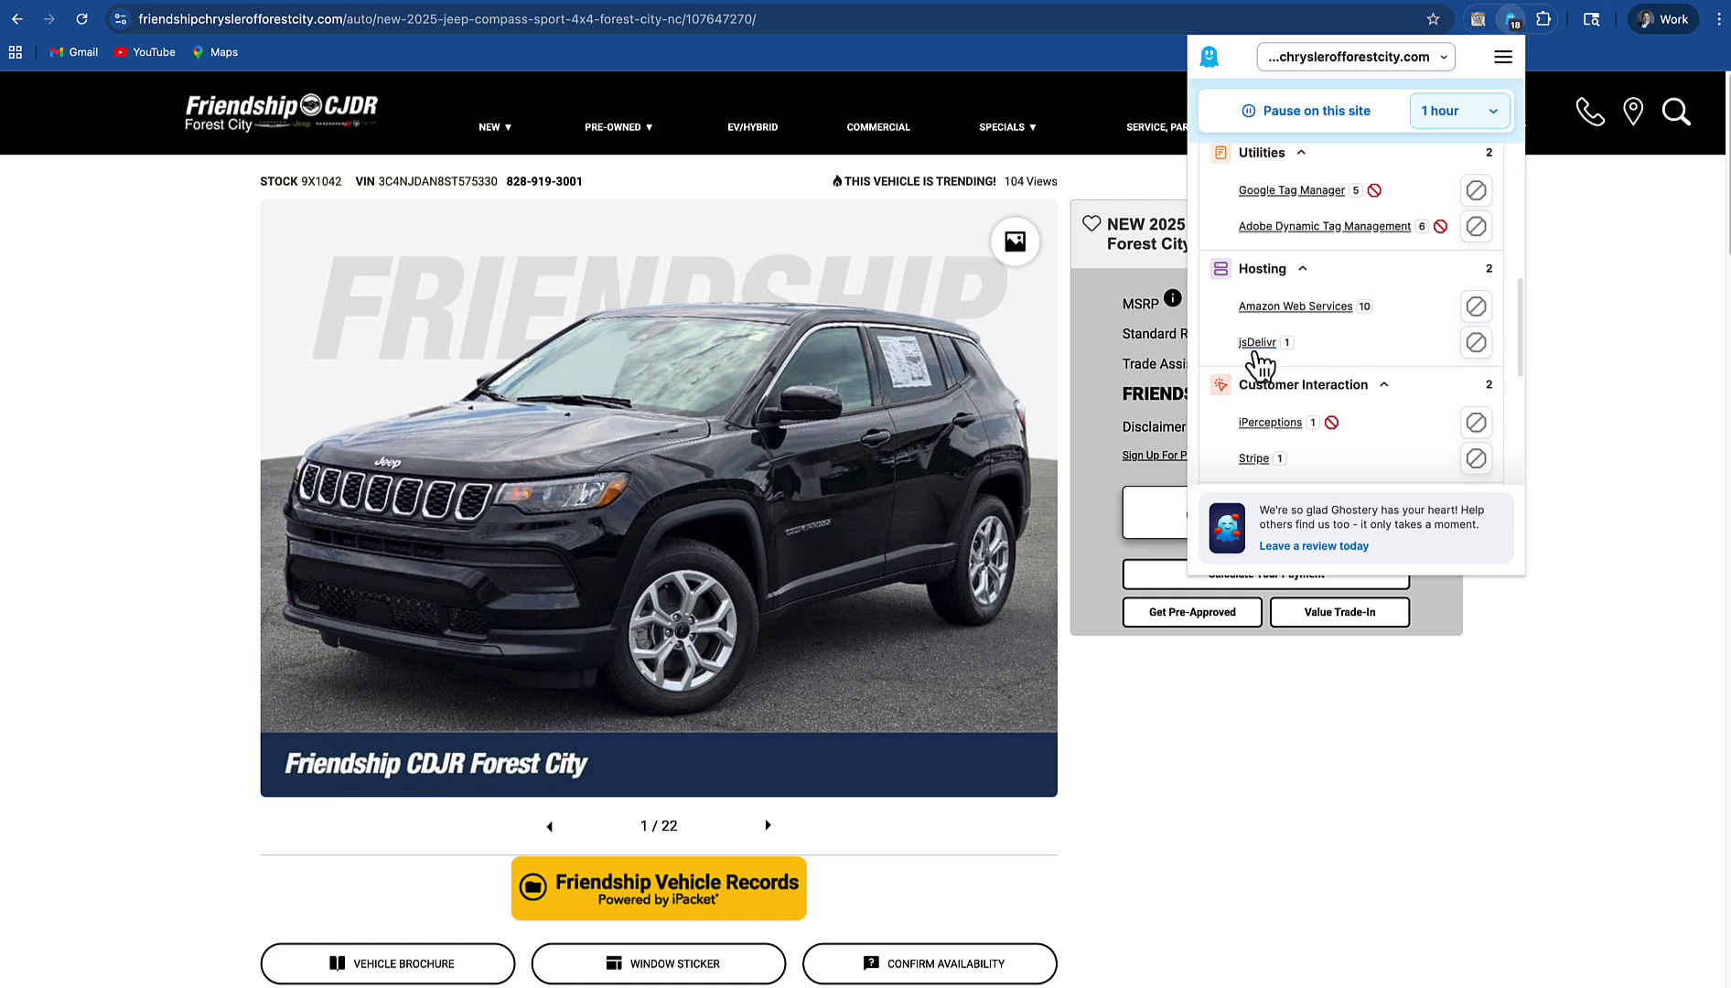
scroll(1363, 416, "down", 2)
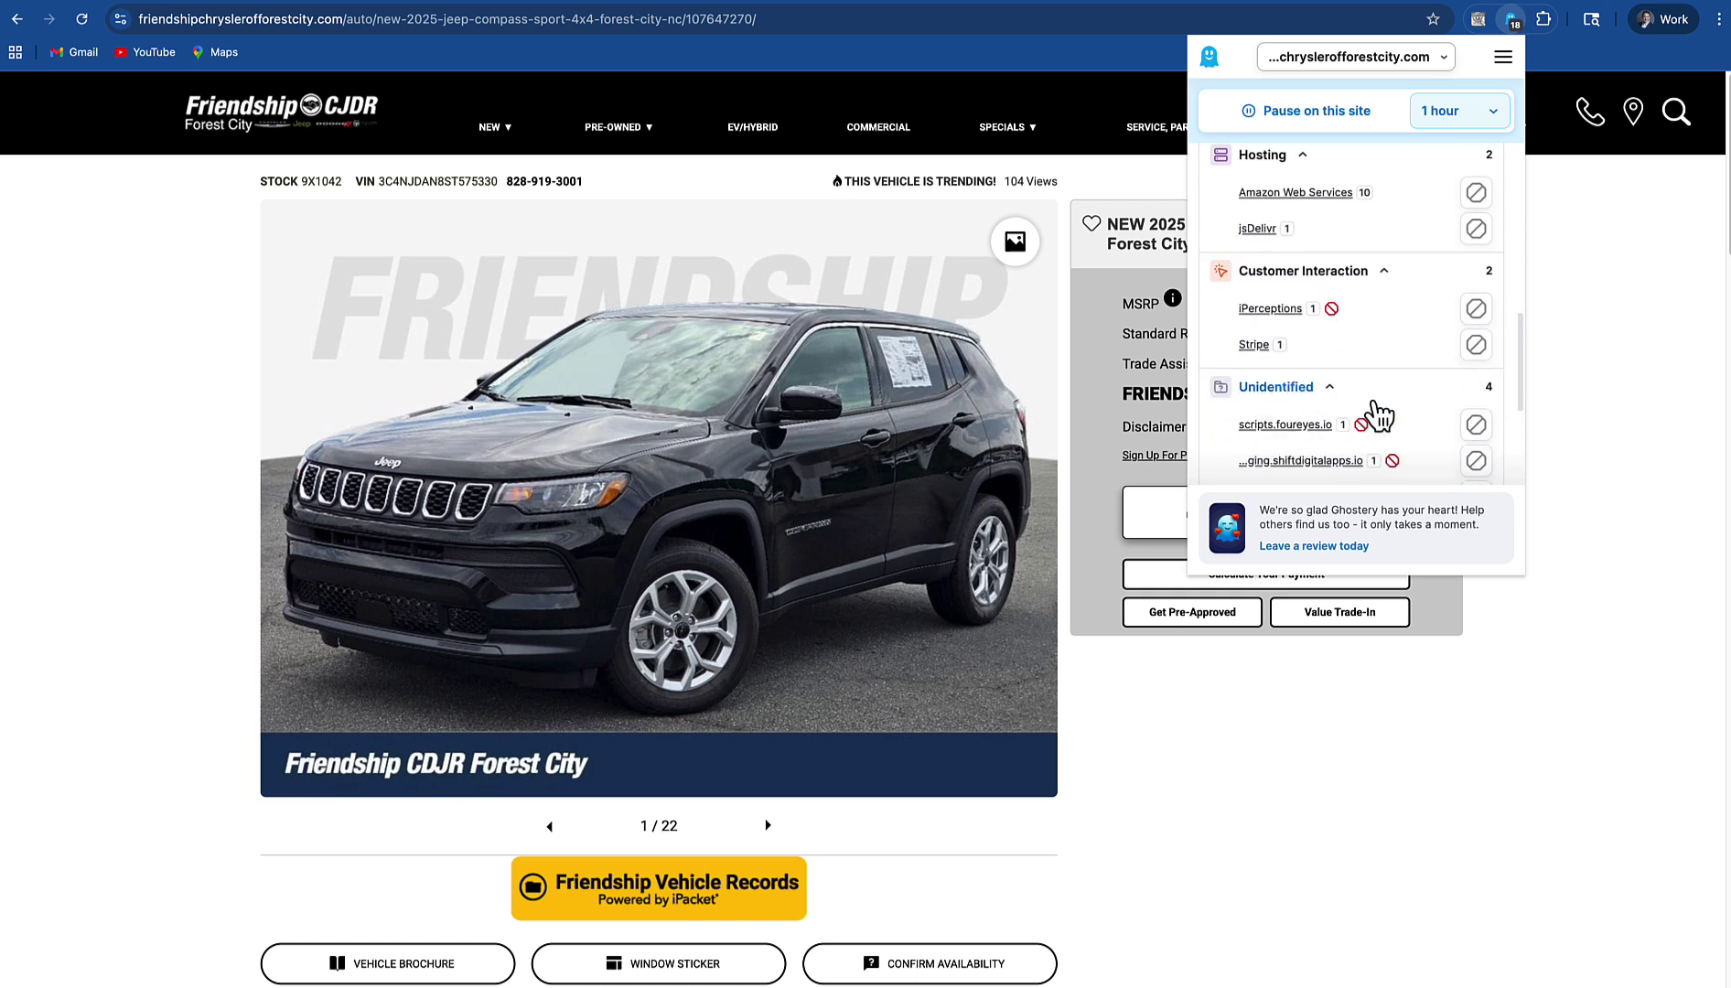
scroll(1354, 407, "down", 2)
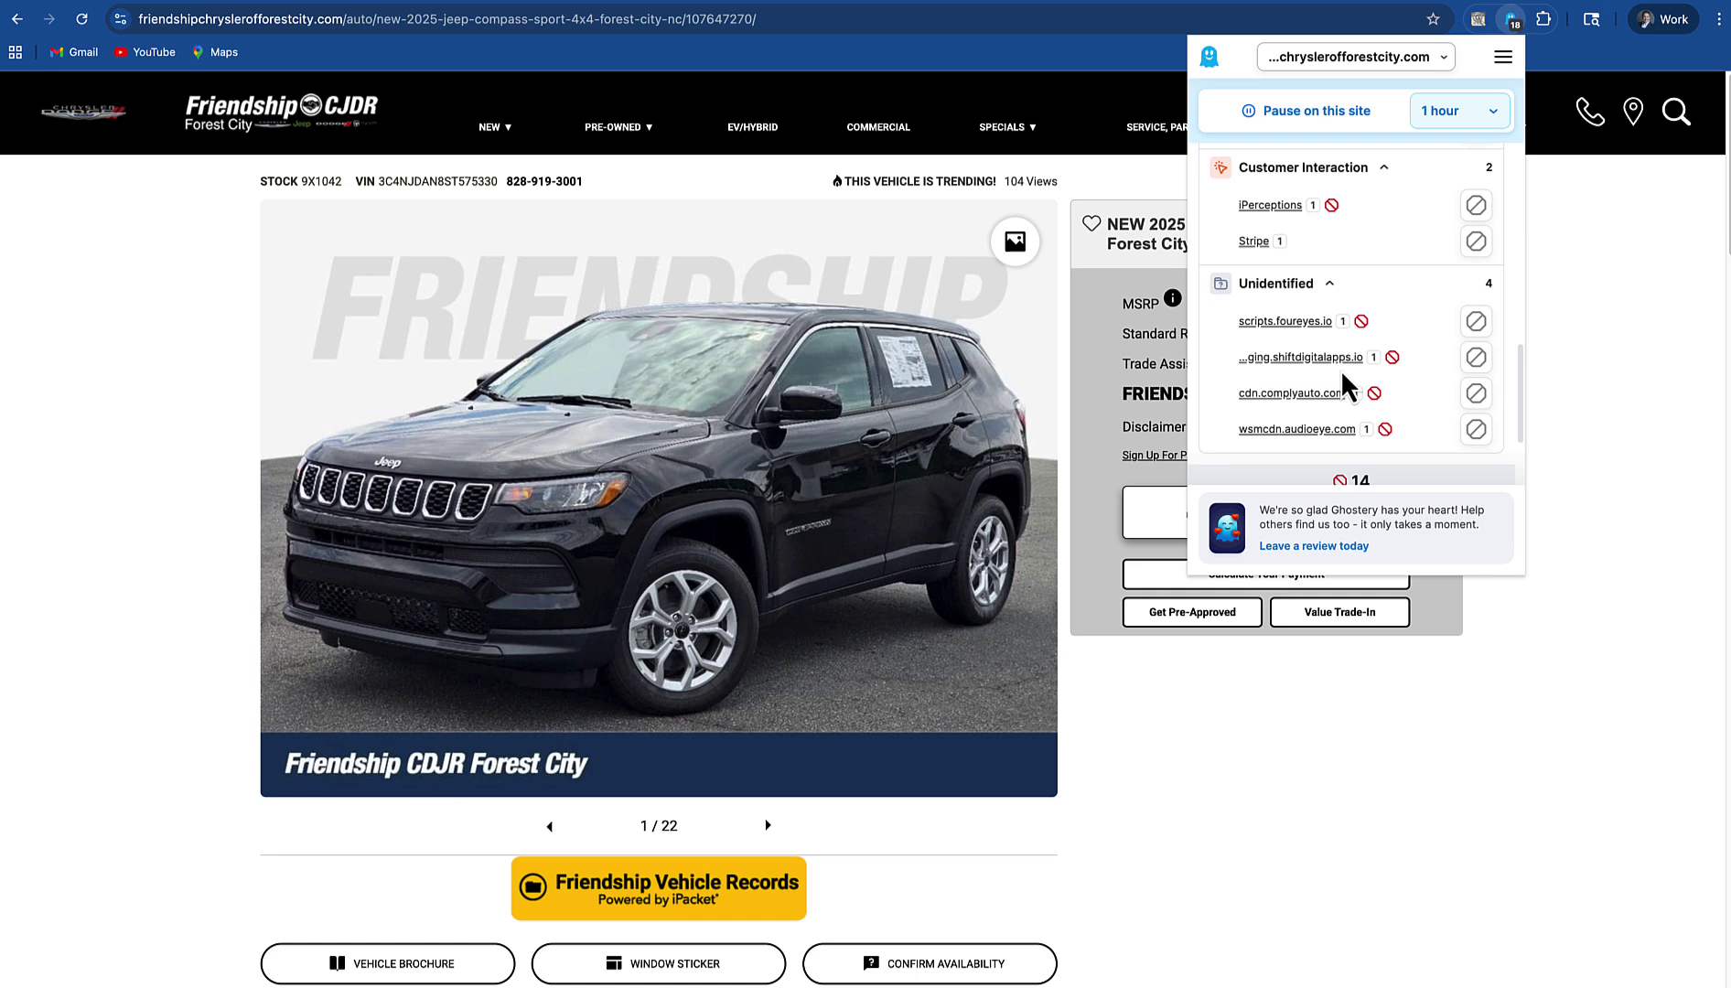
scroll(1318, 438, "down", 1)
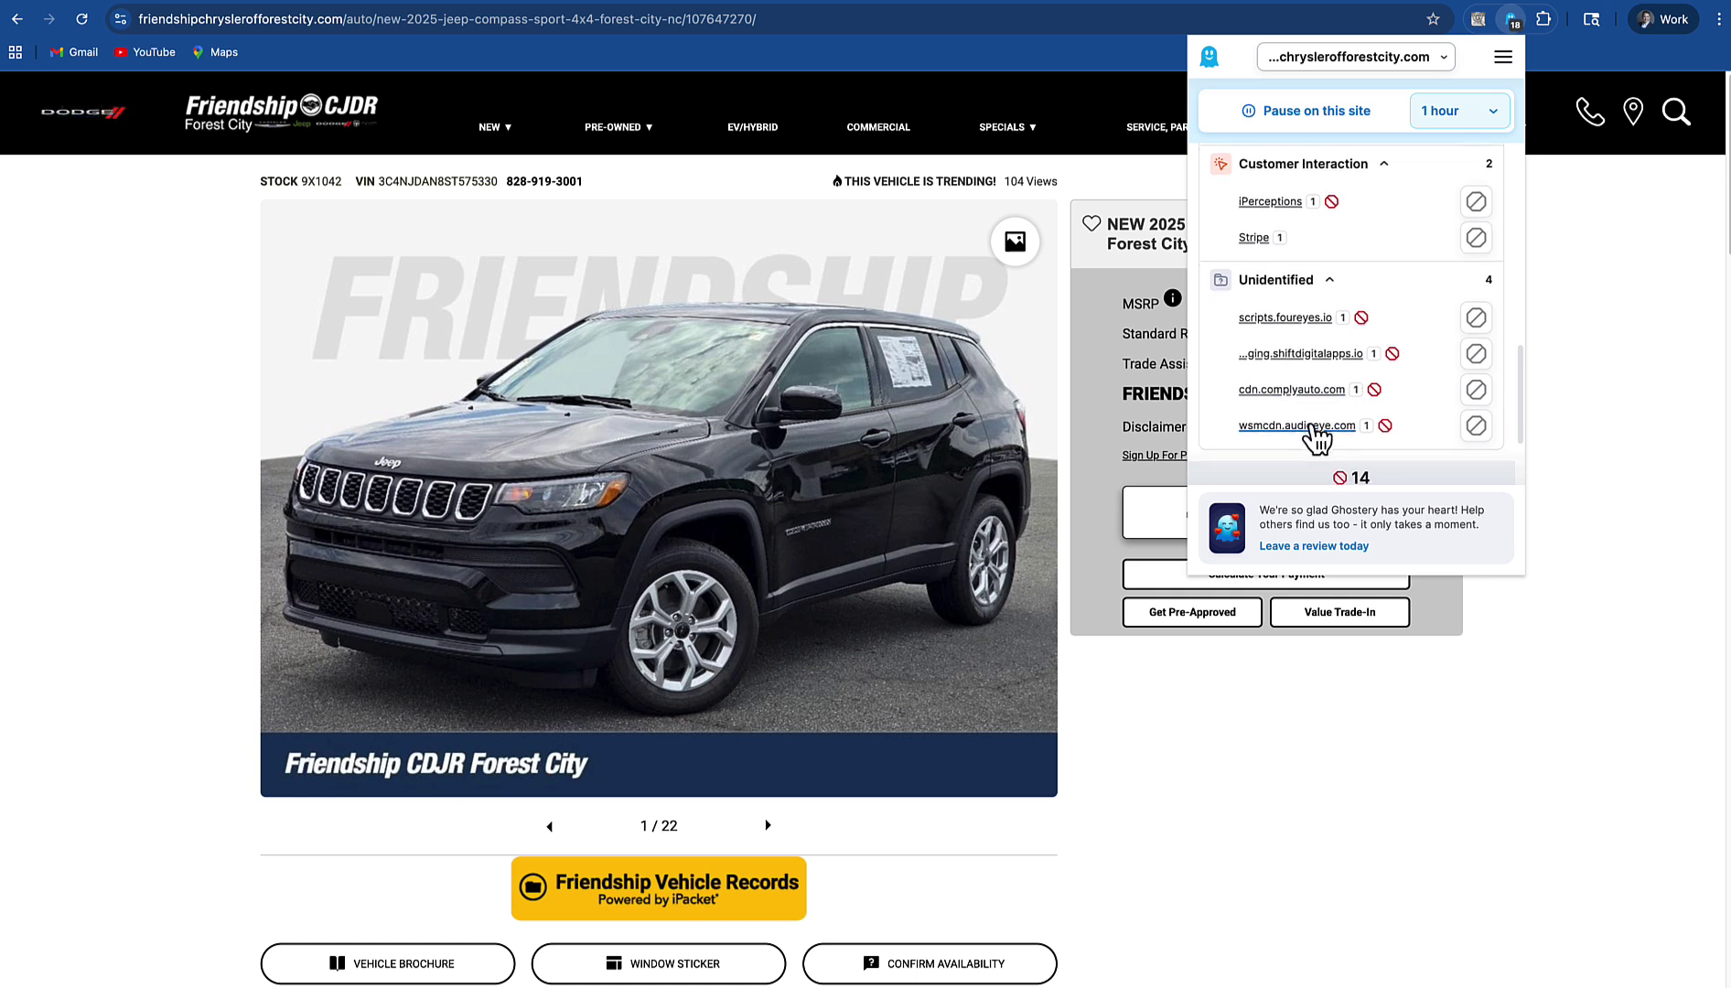
scroll(1318, 437, "down", 1)
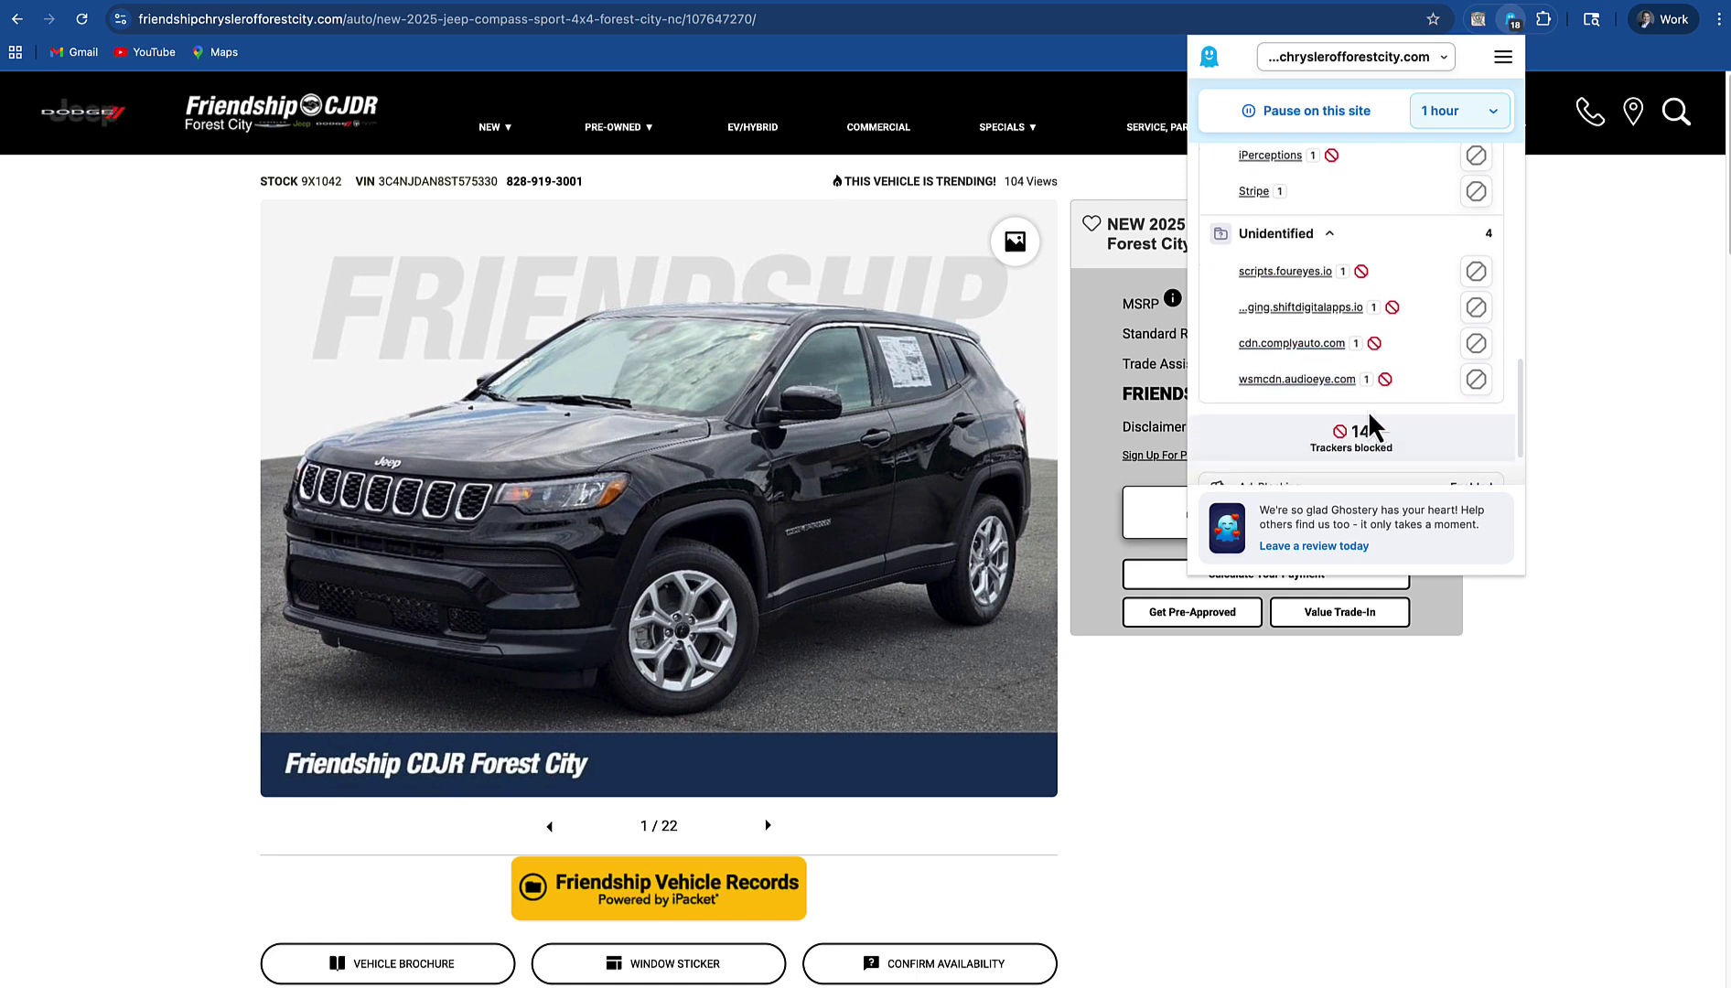
scroll(1353, 405, "up", 8)
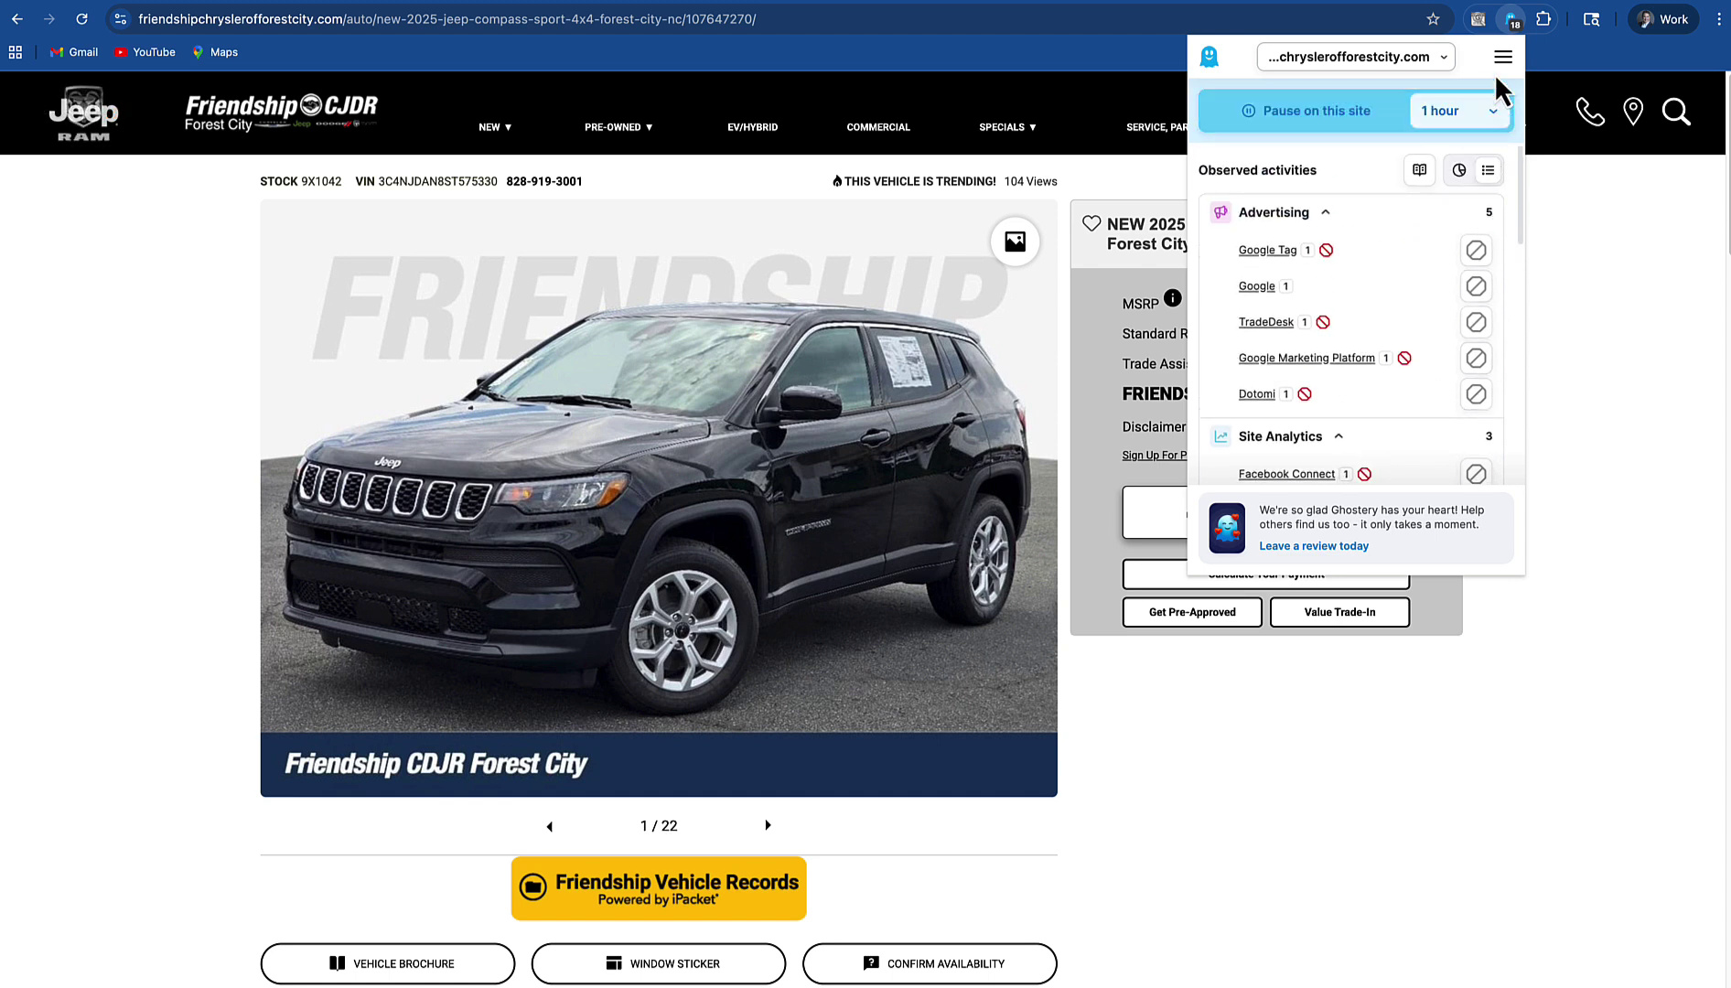
left_click(1514, 20)
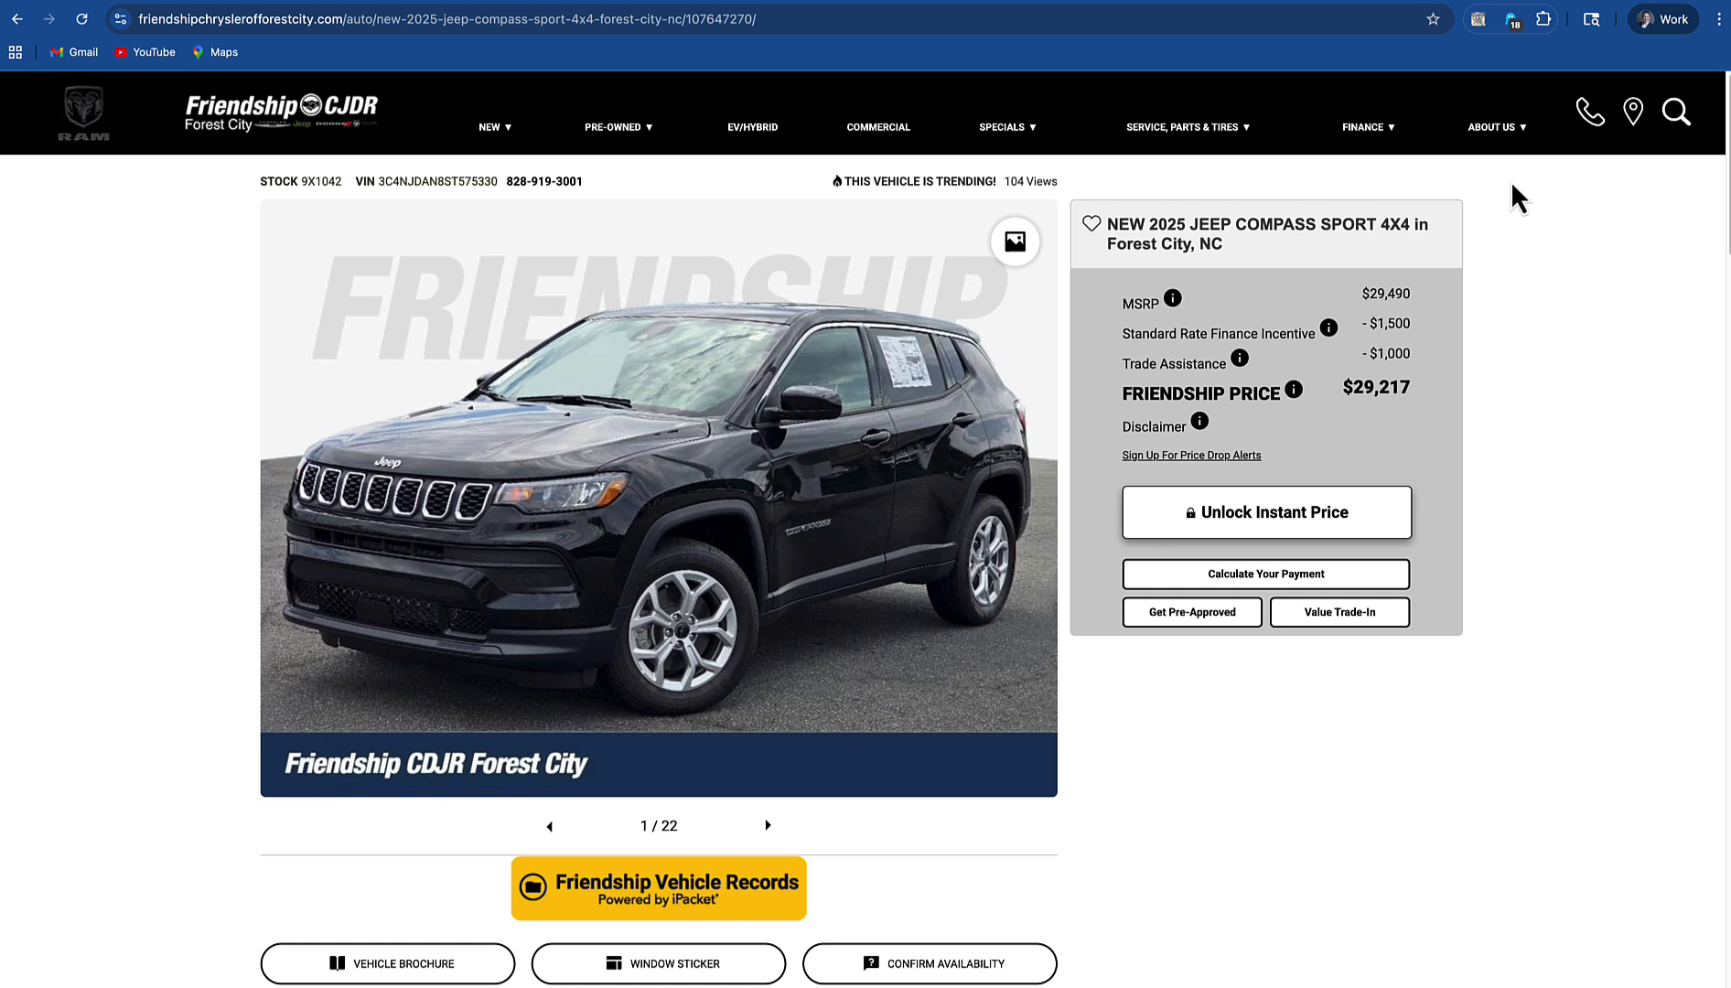
Open the GTag Inspector in the page's developer tools and reload the dealership site
right_click(1479, 20)
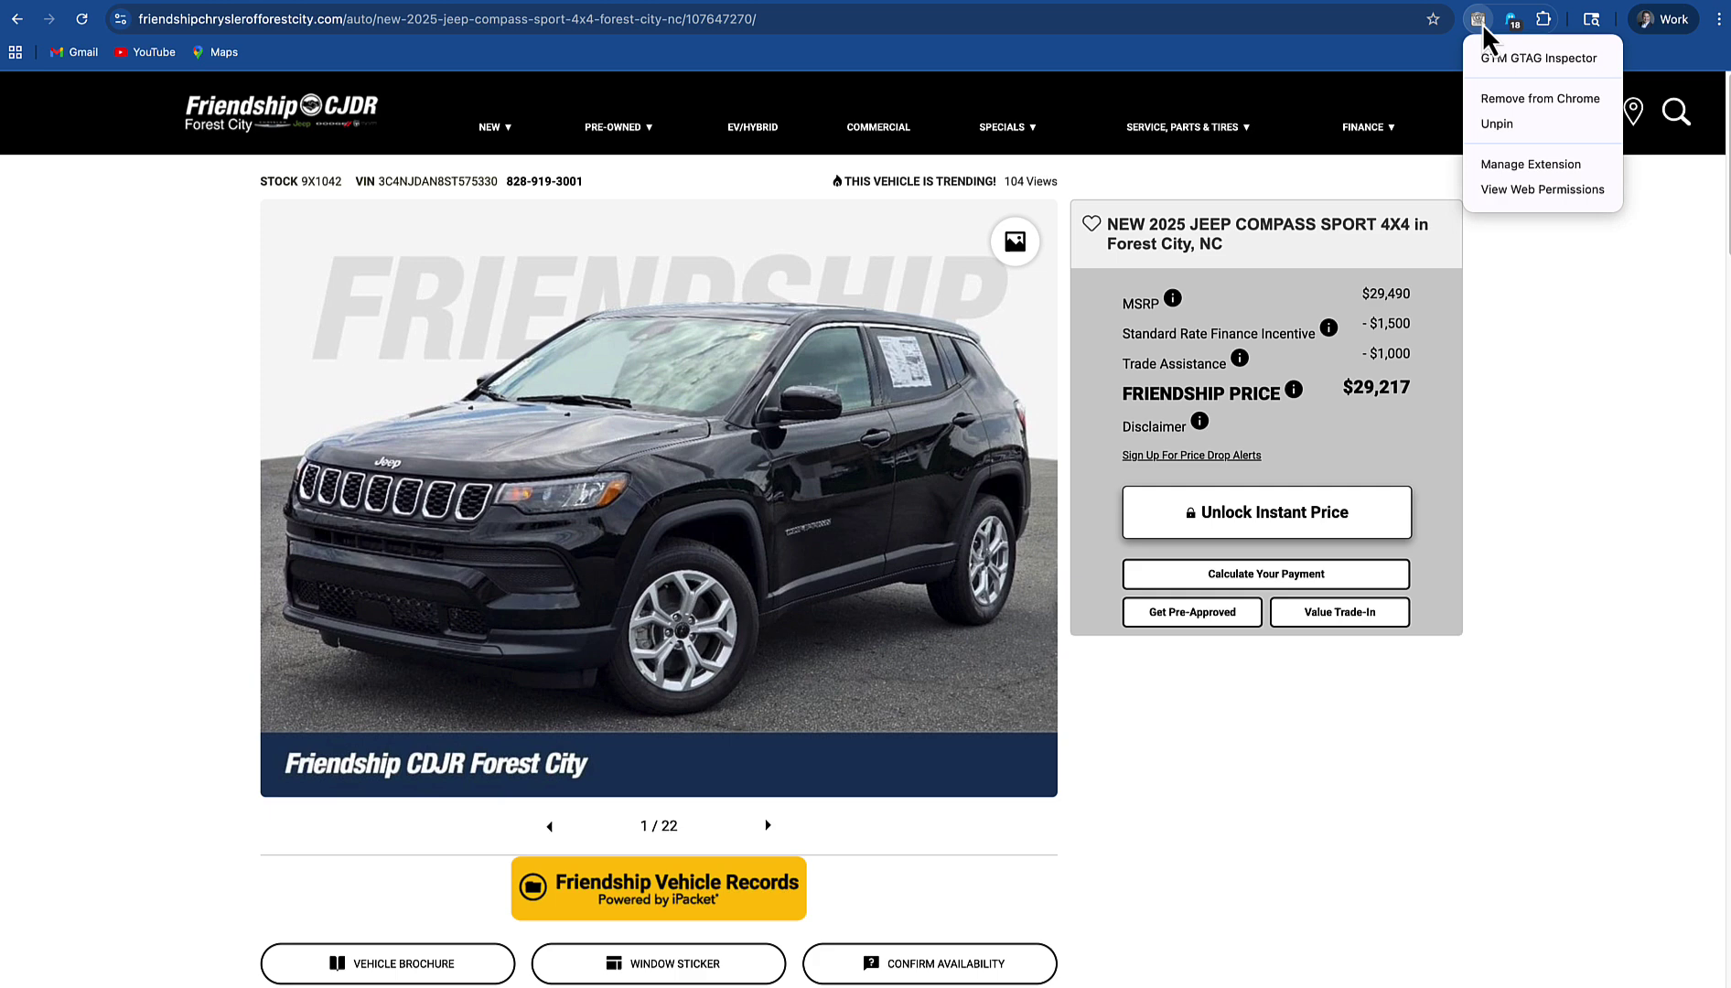
left_click(1505, 59)
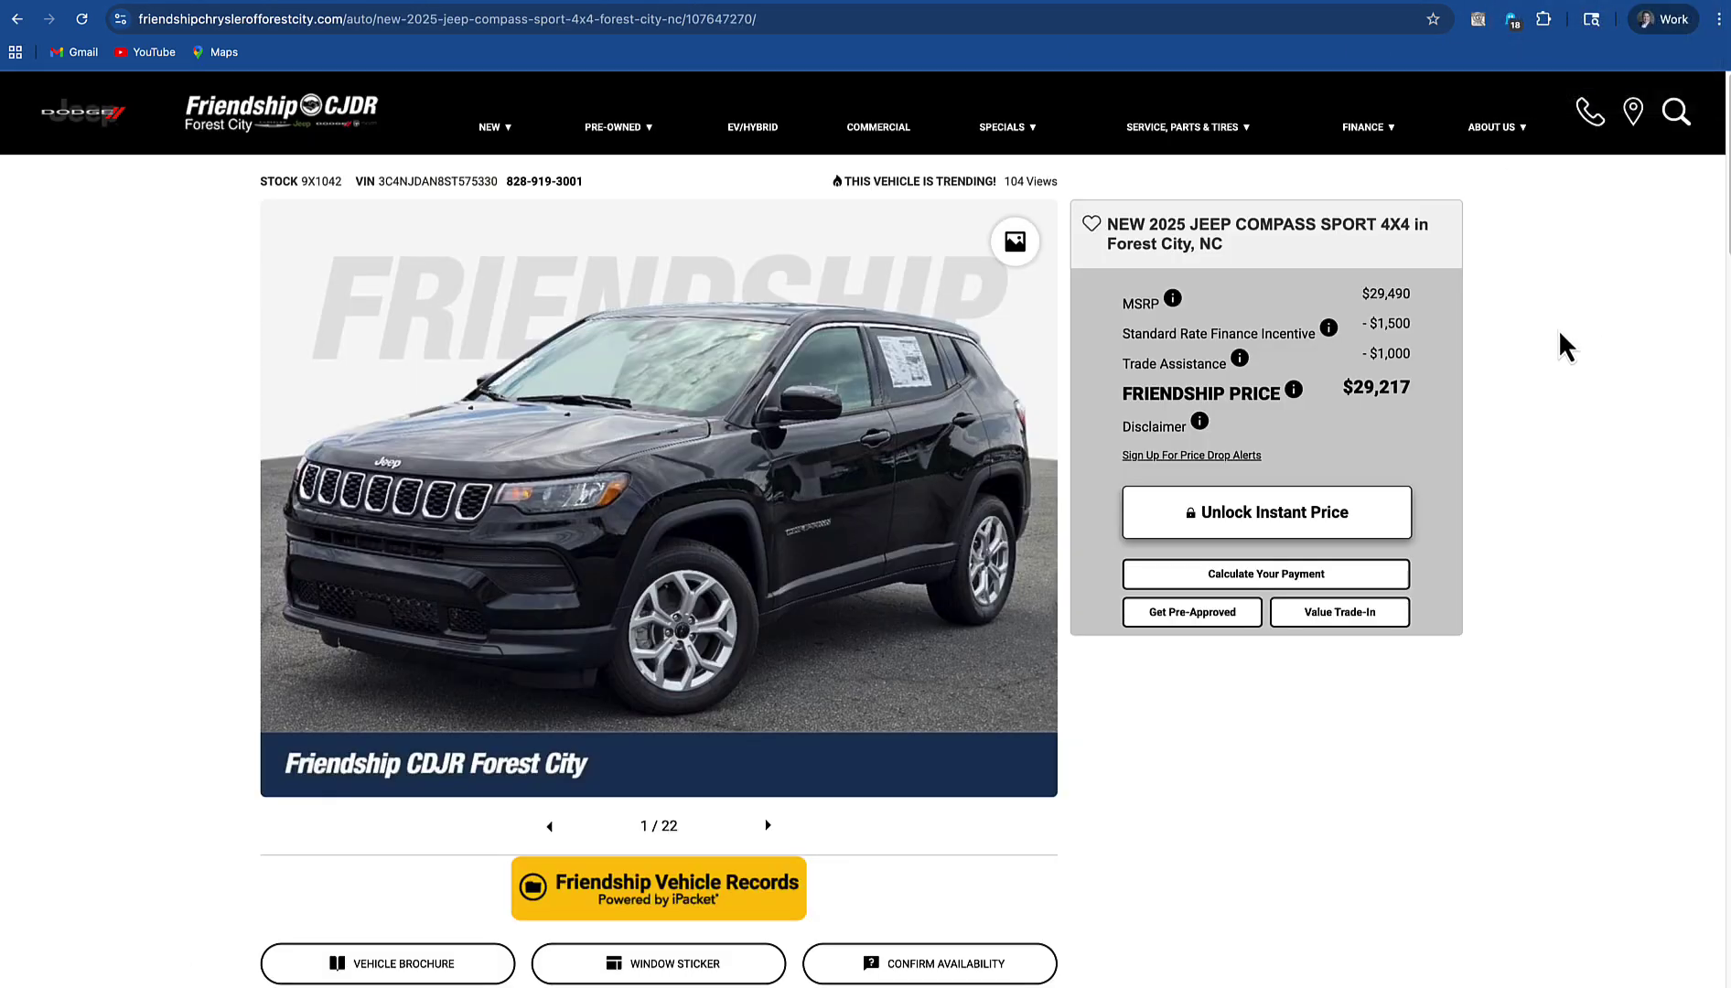
right_click(1549, 362)
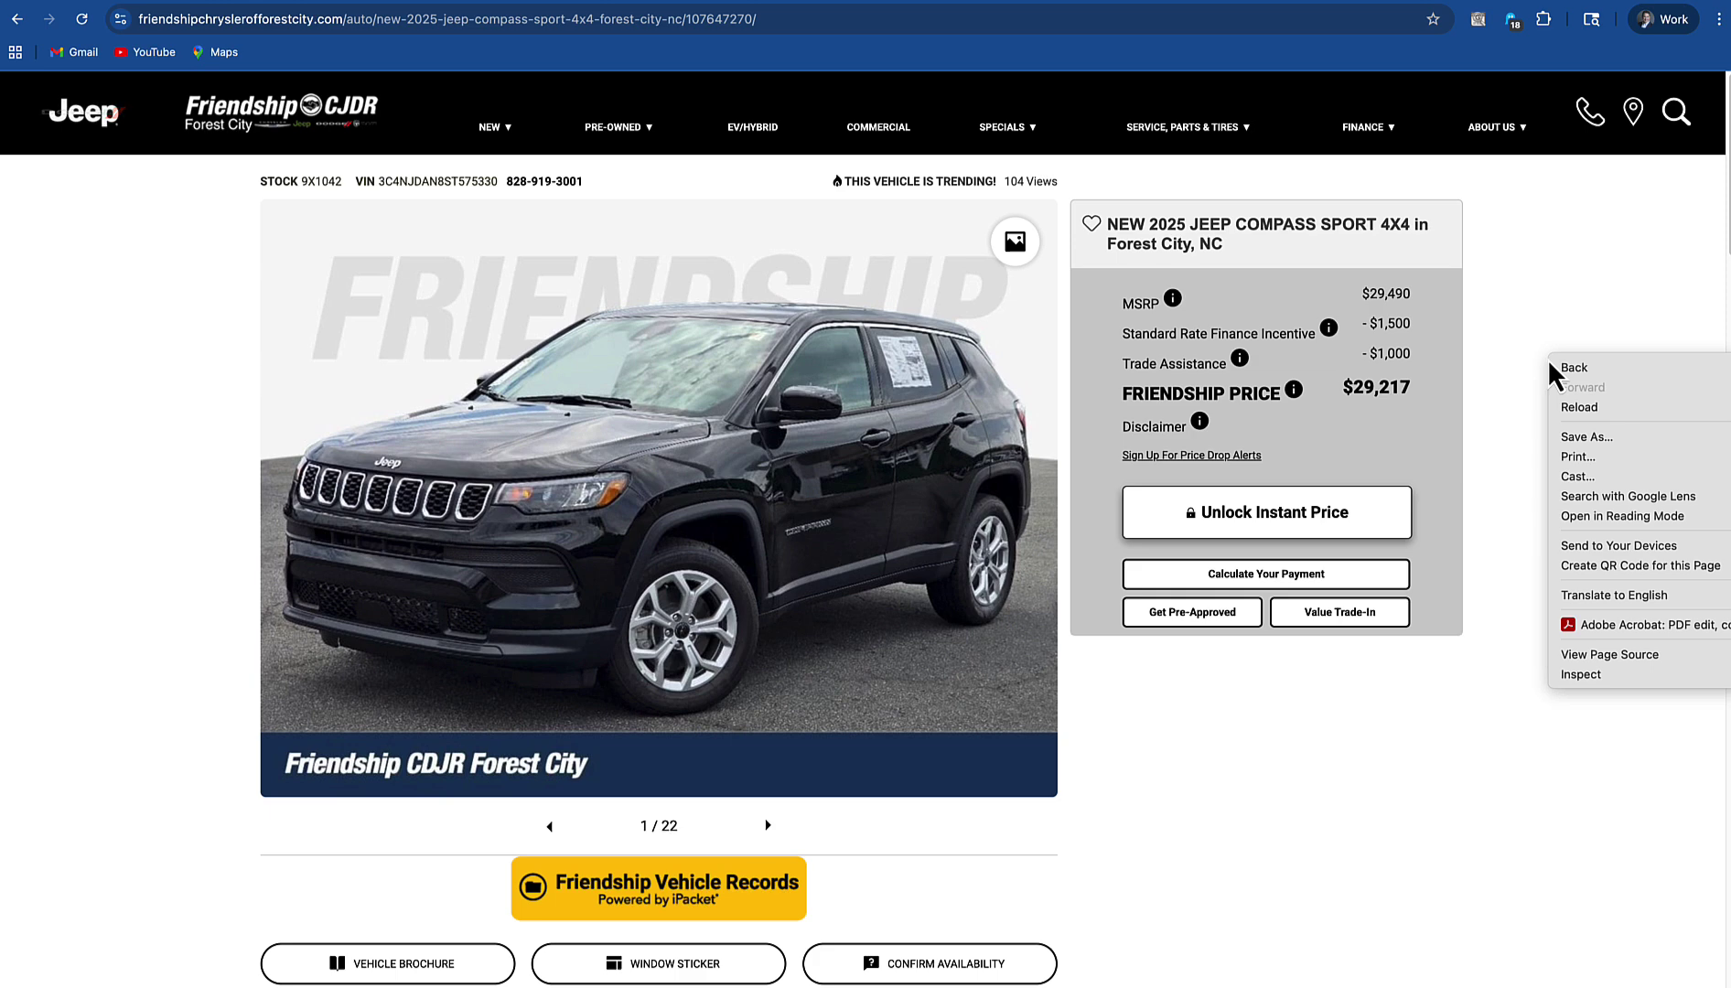
left_click(1584, 679)
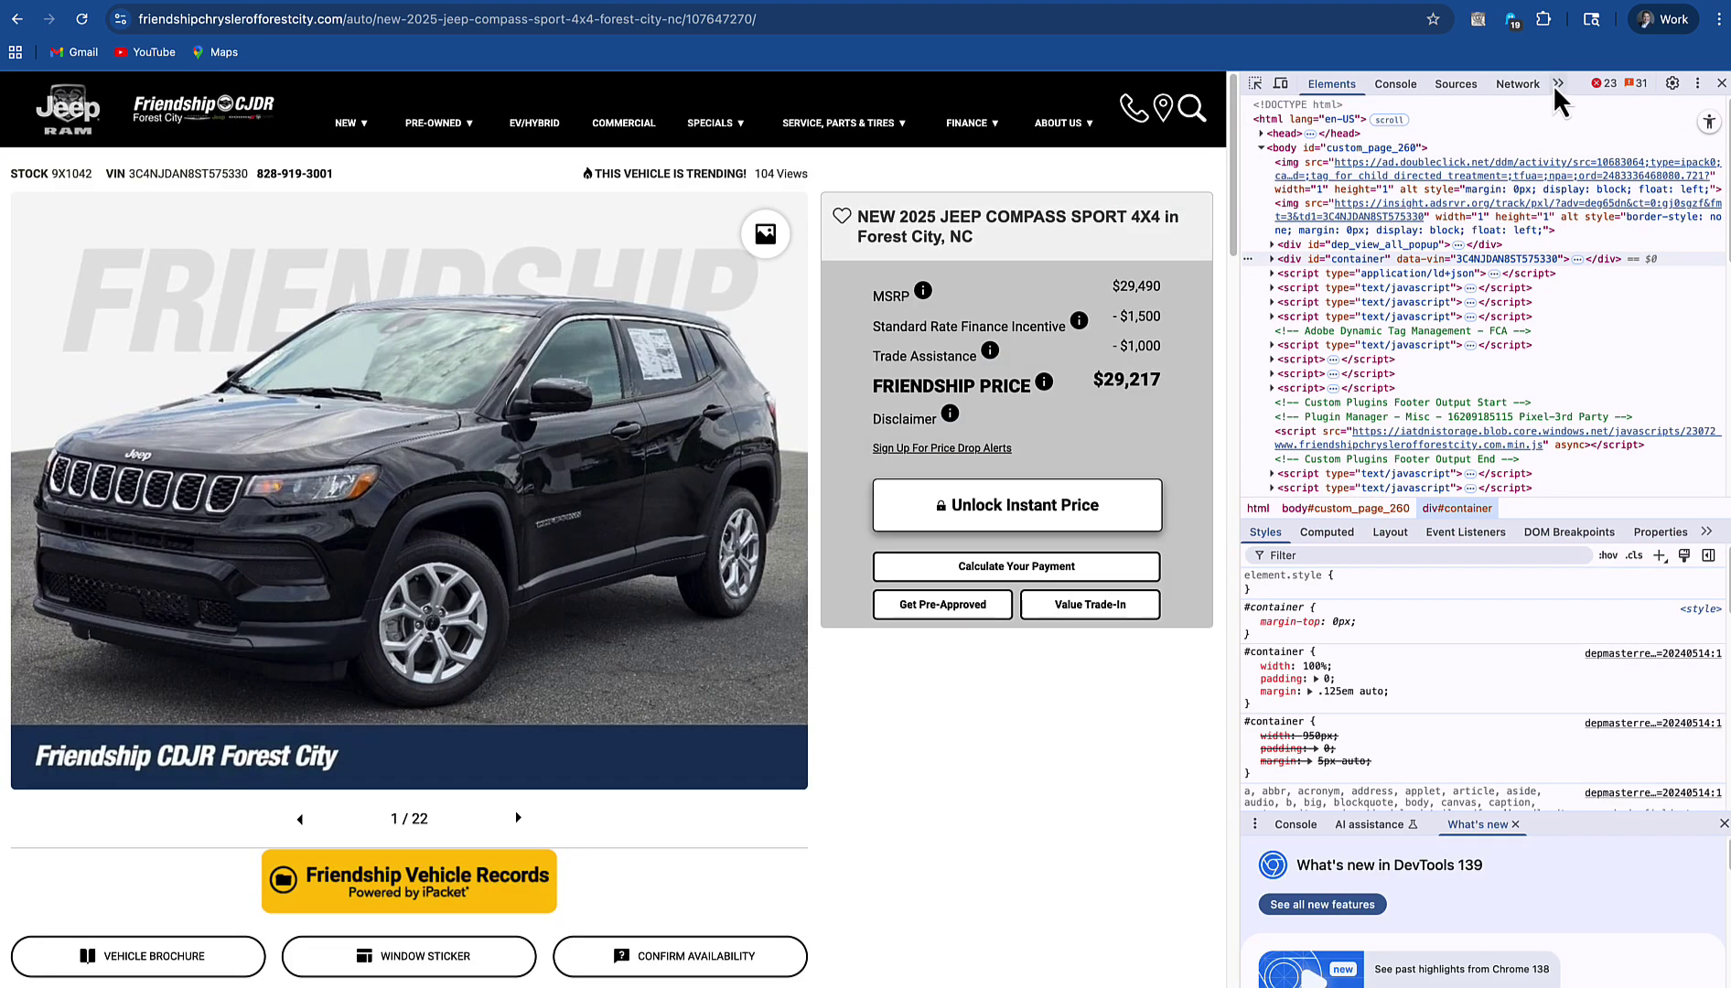
left_click(1557, 84)
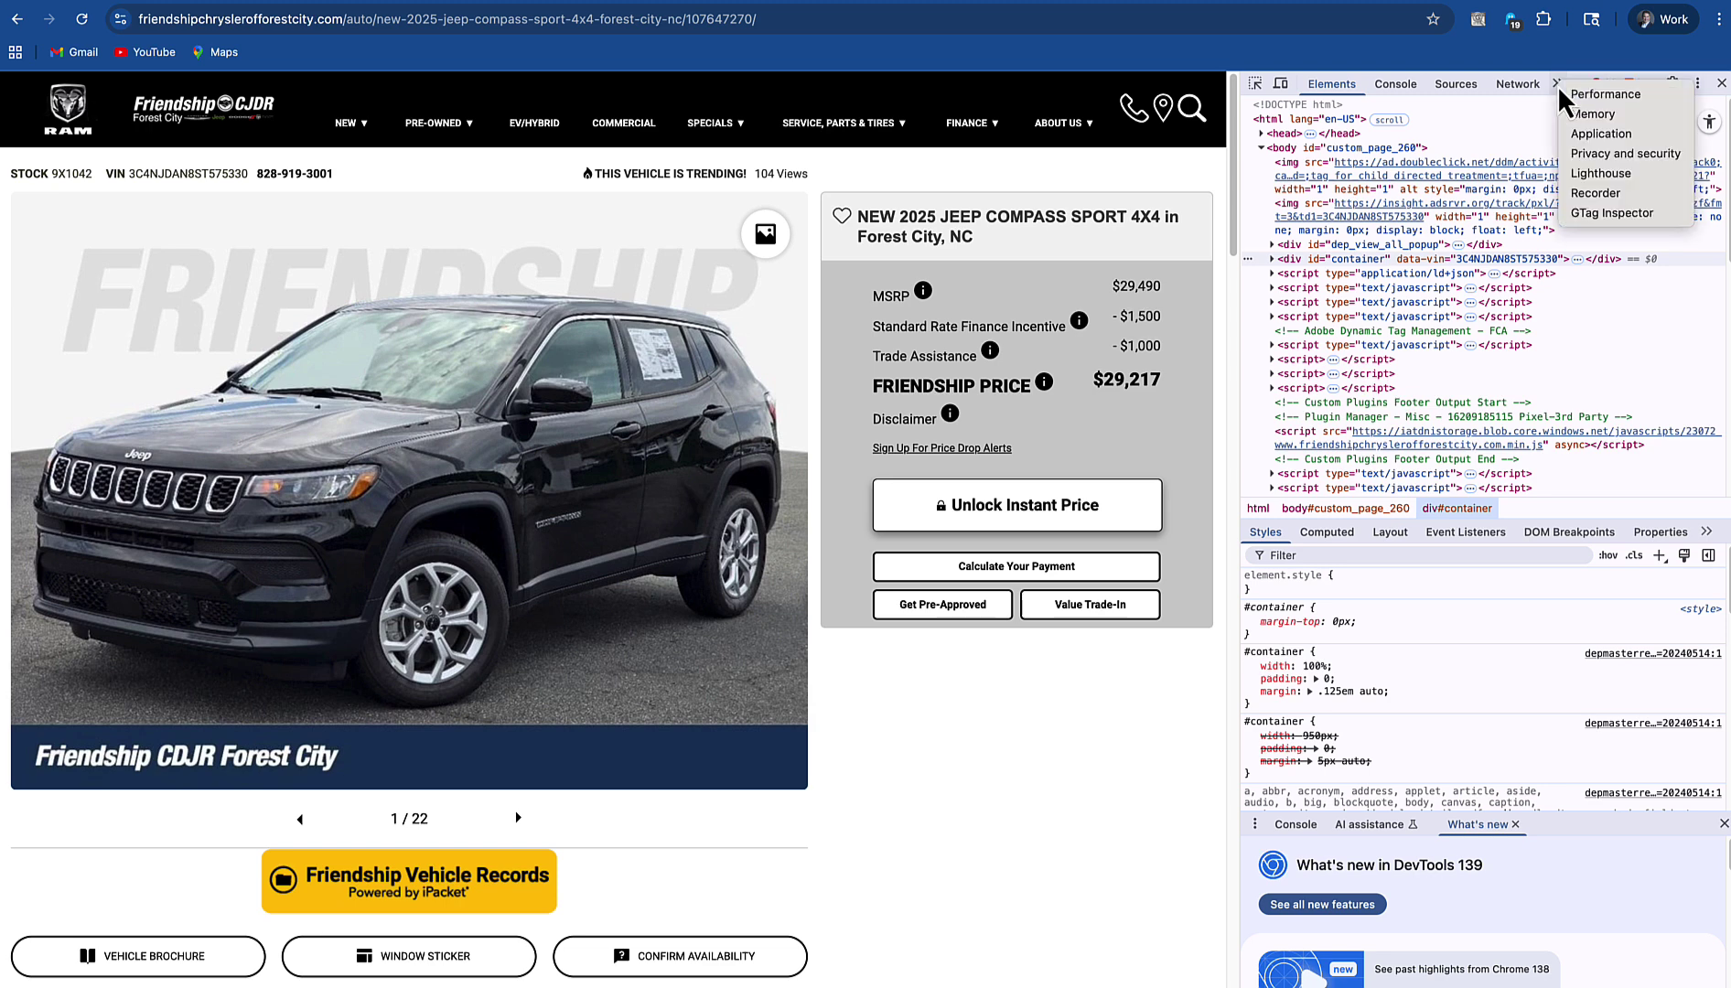
left_click(1606, 215)
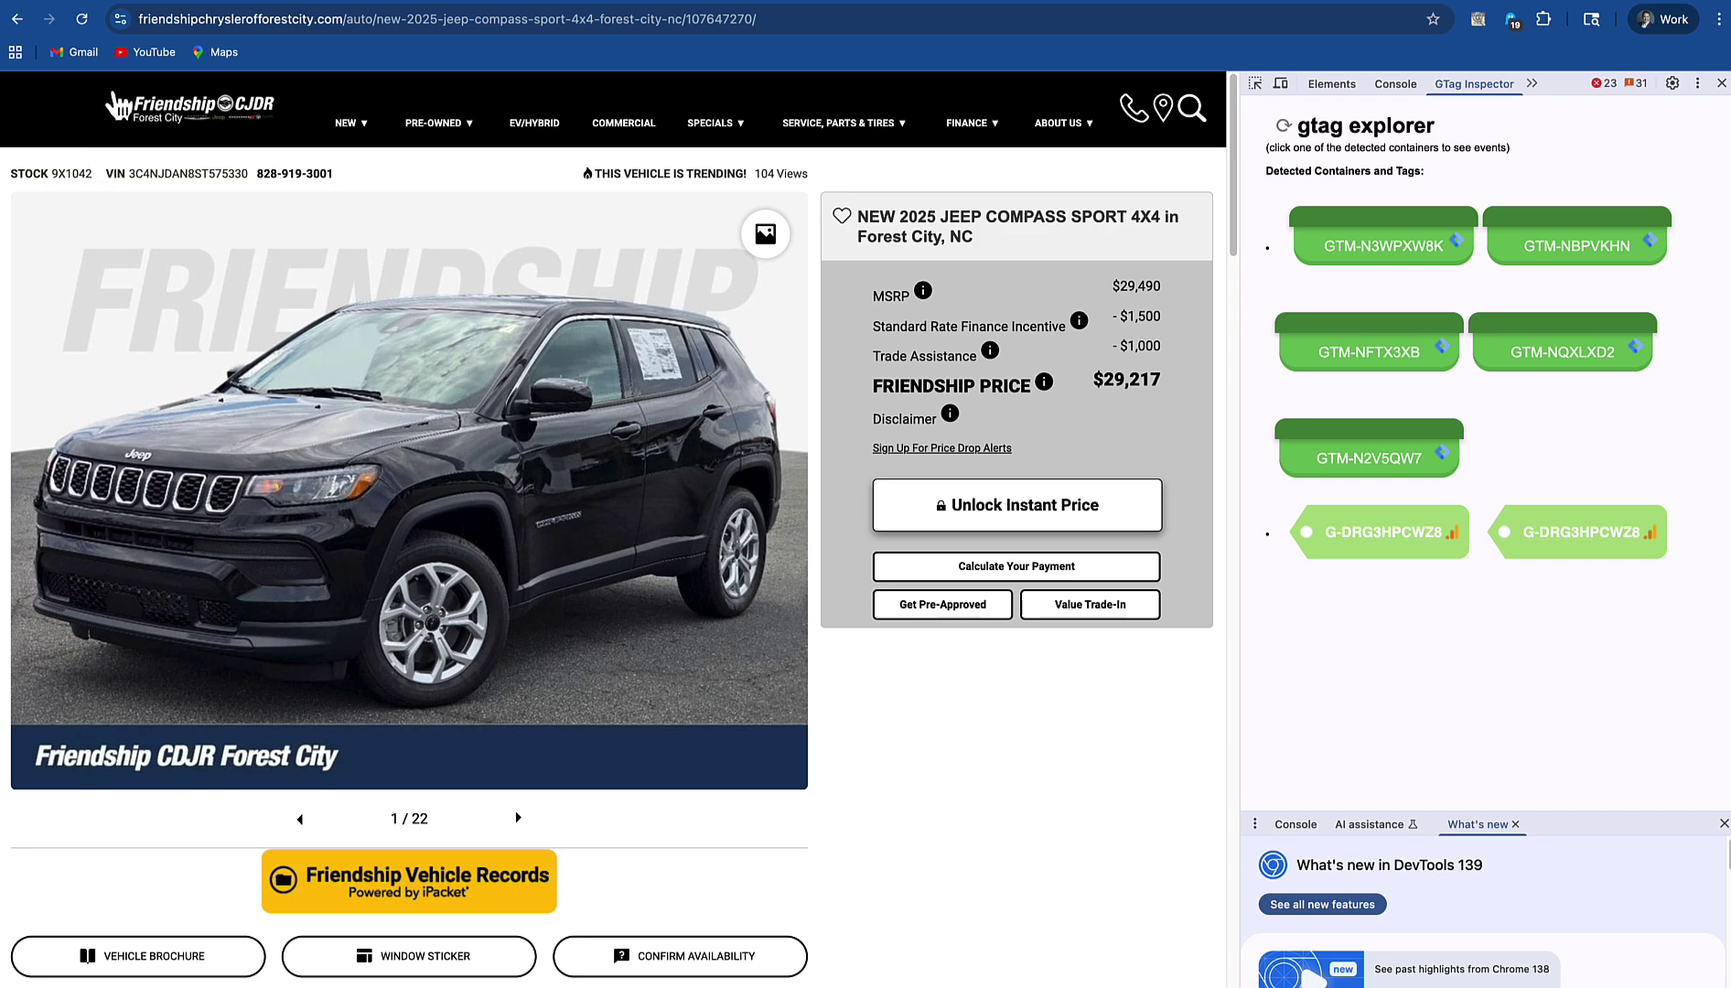
left_click(82, 19)
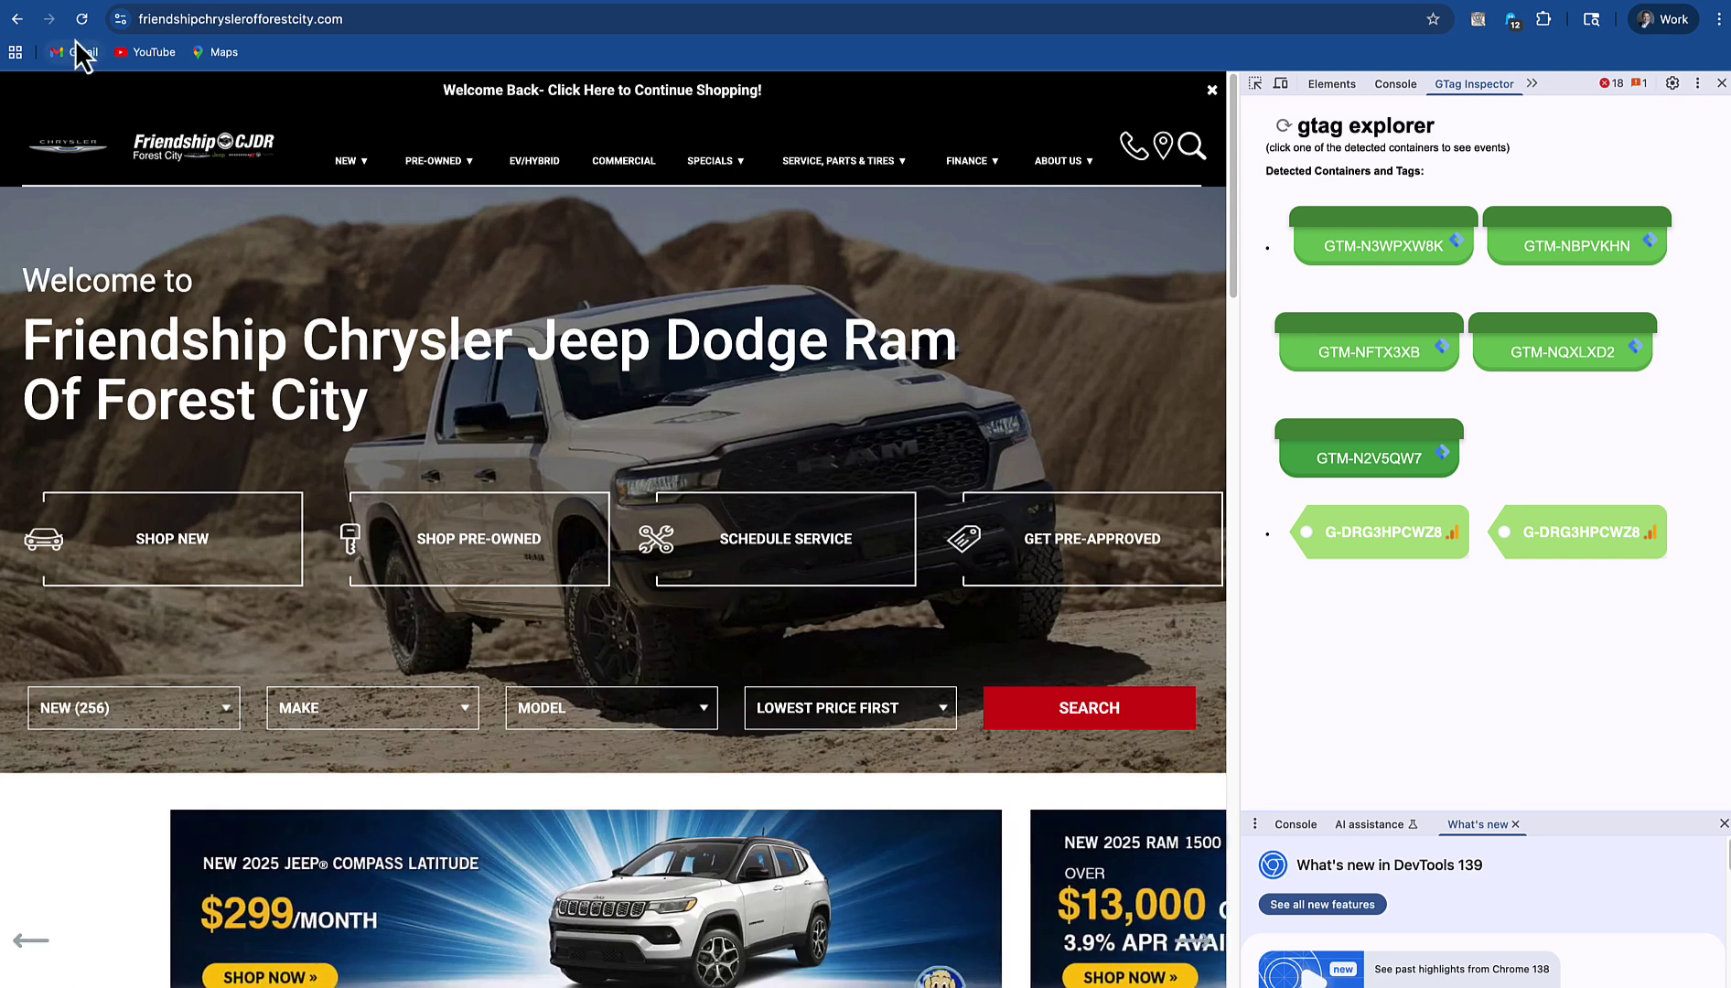
left_click(84, 24)
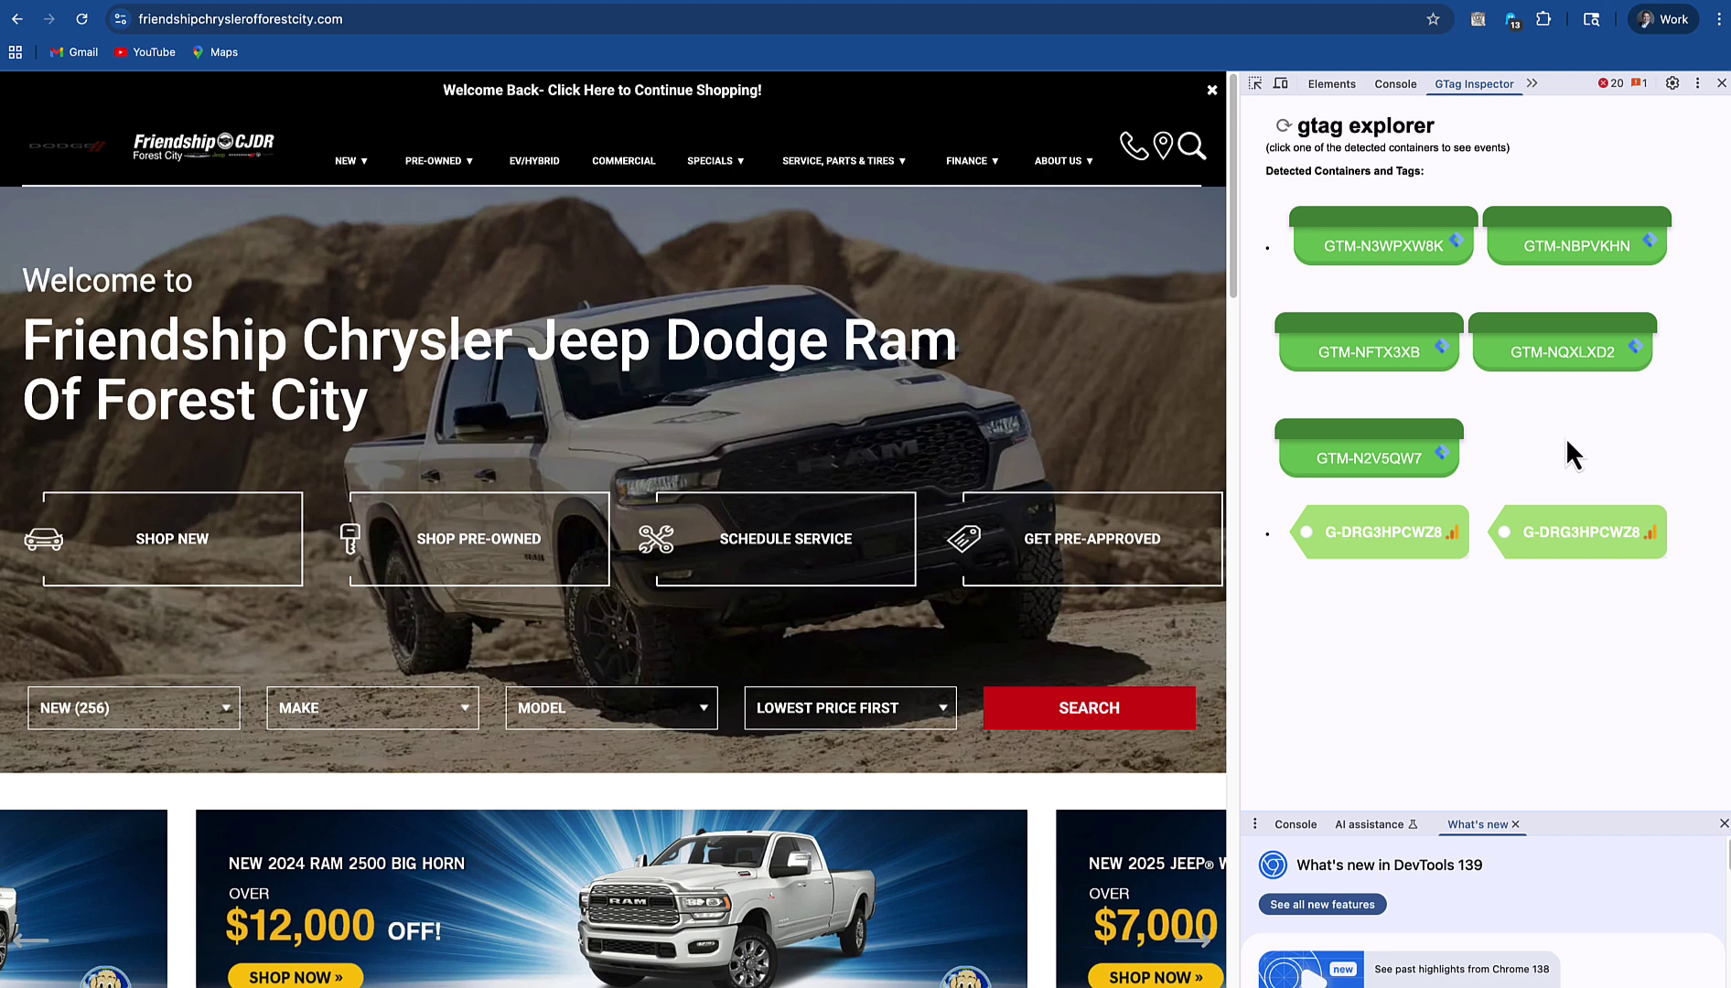
Examine the Custom HTML Tag of container GTM-NBPVKHN, highlighting the script's file name in its source URL
left_click(1564, 261)
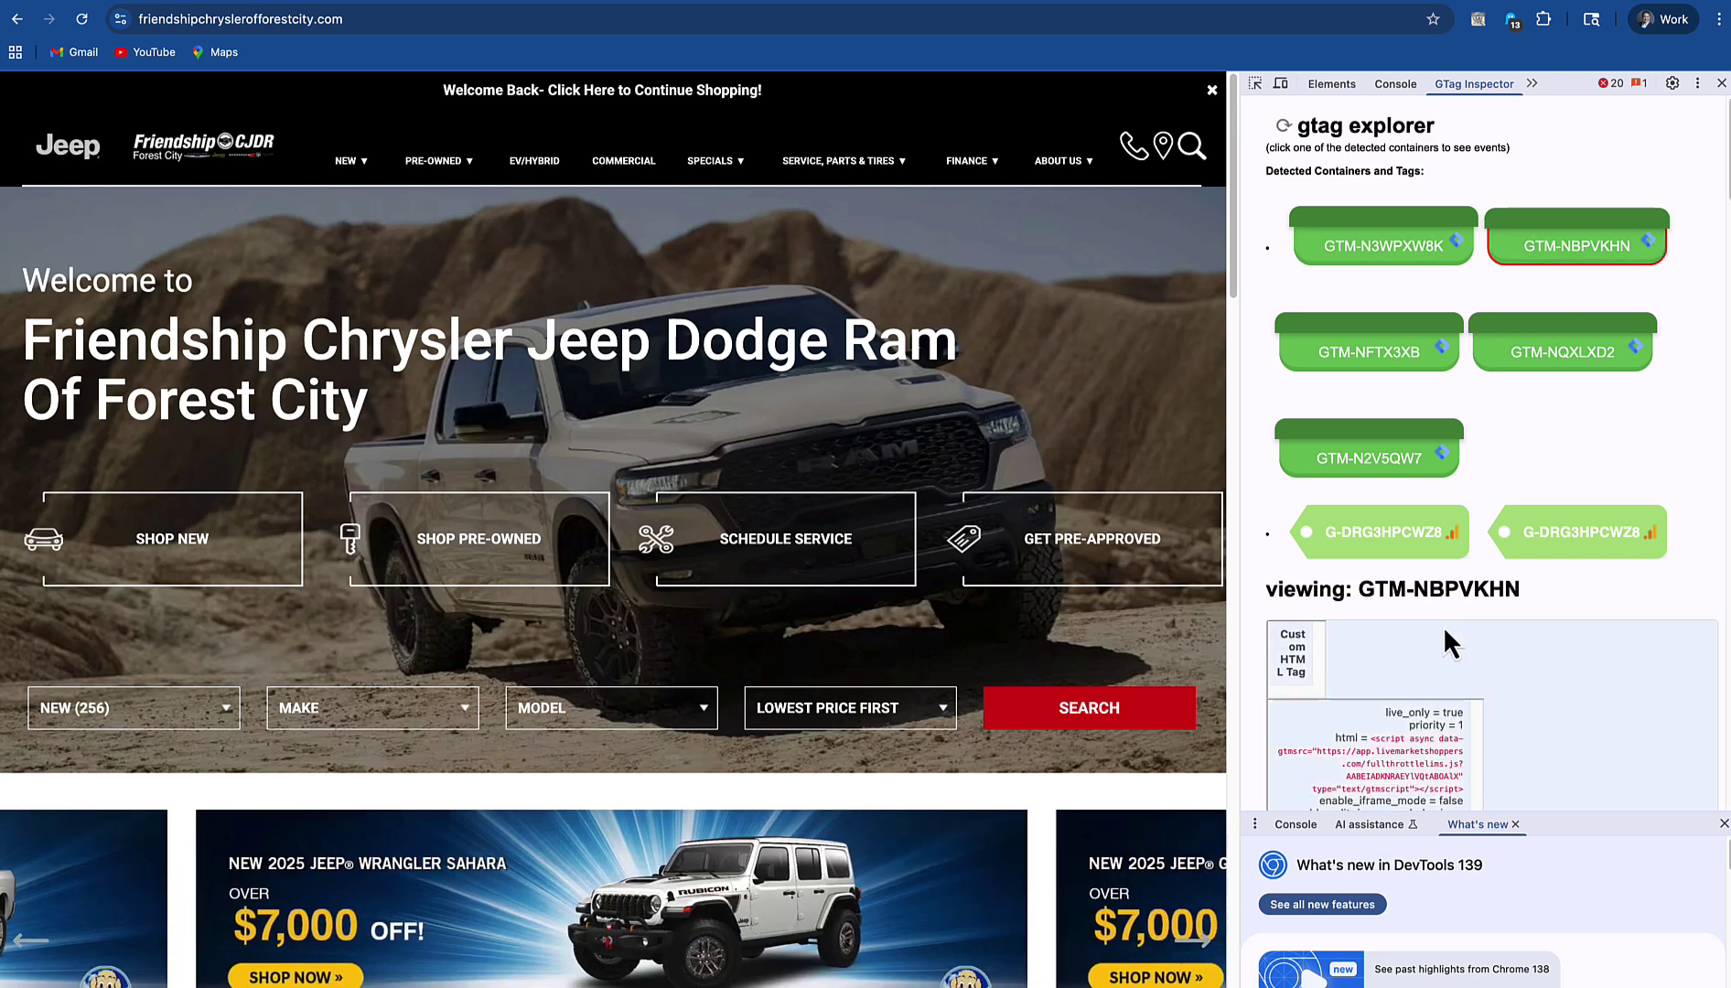
scroll(1443, 626, "down", 3)
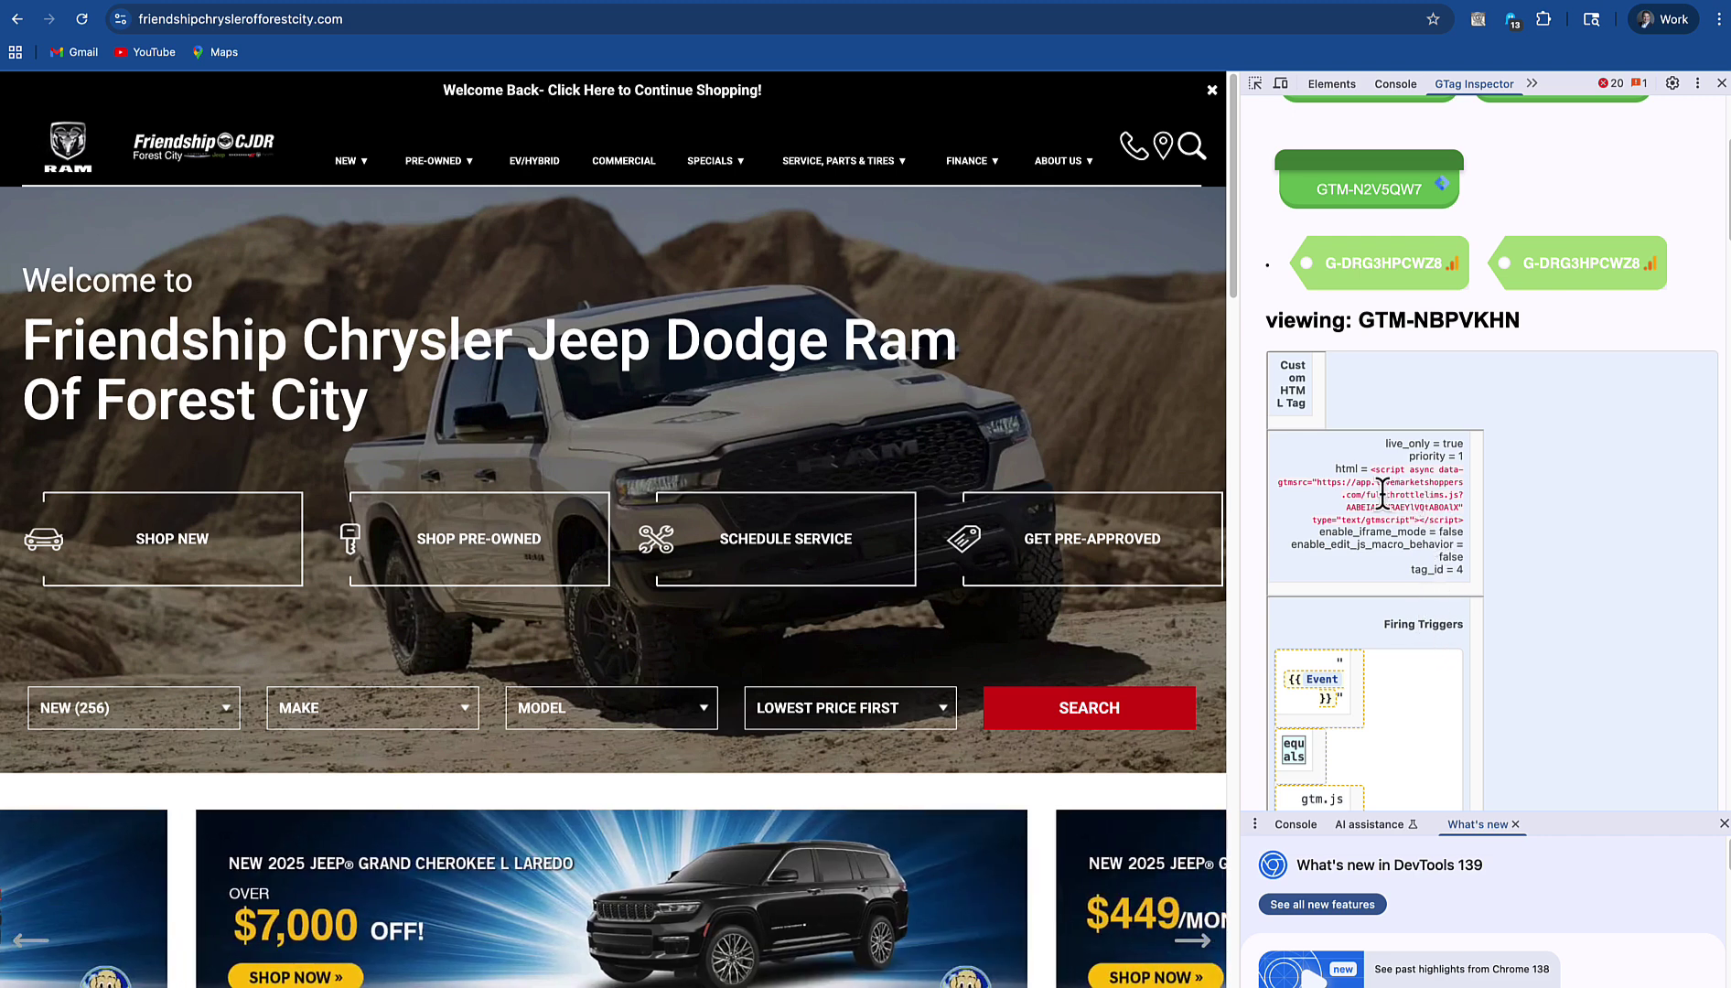
left_click_drag(1373, 491, 1462, 495)
scroll(1567, 342, "up", 3)
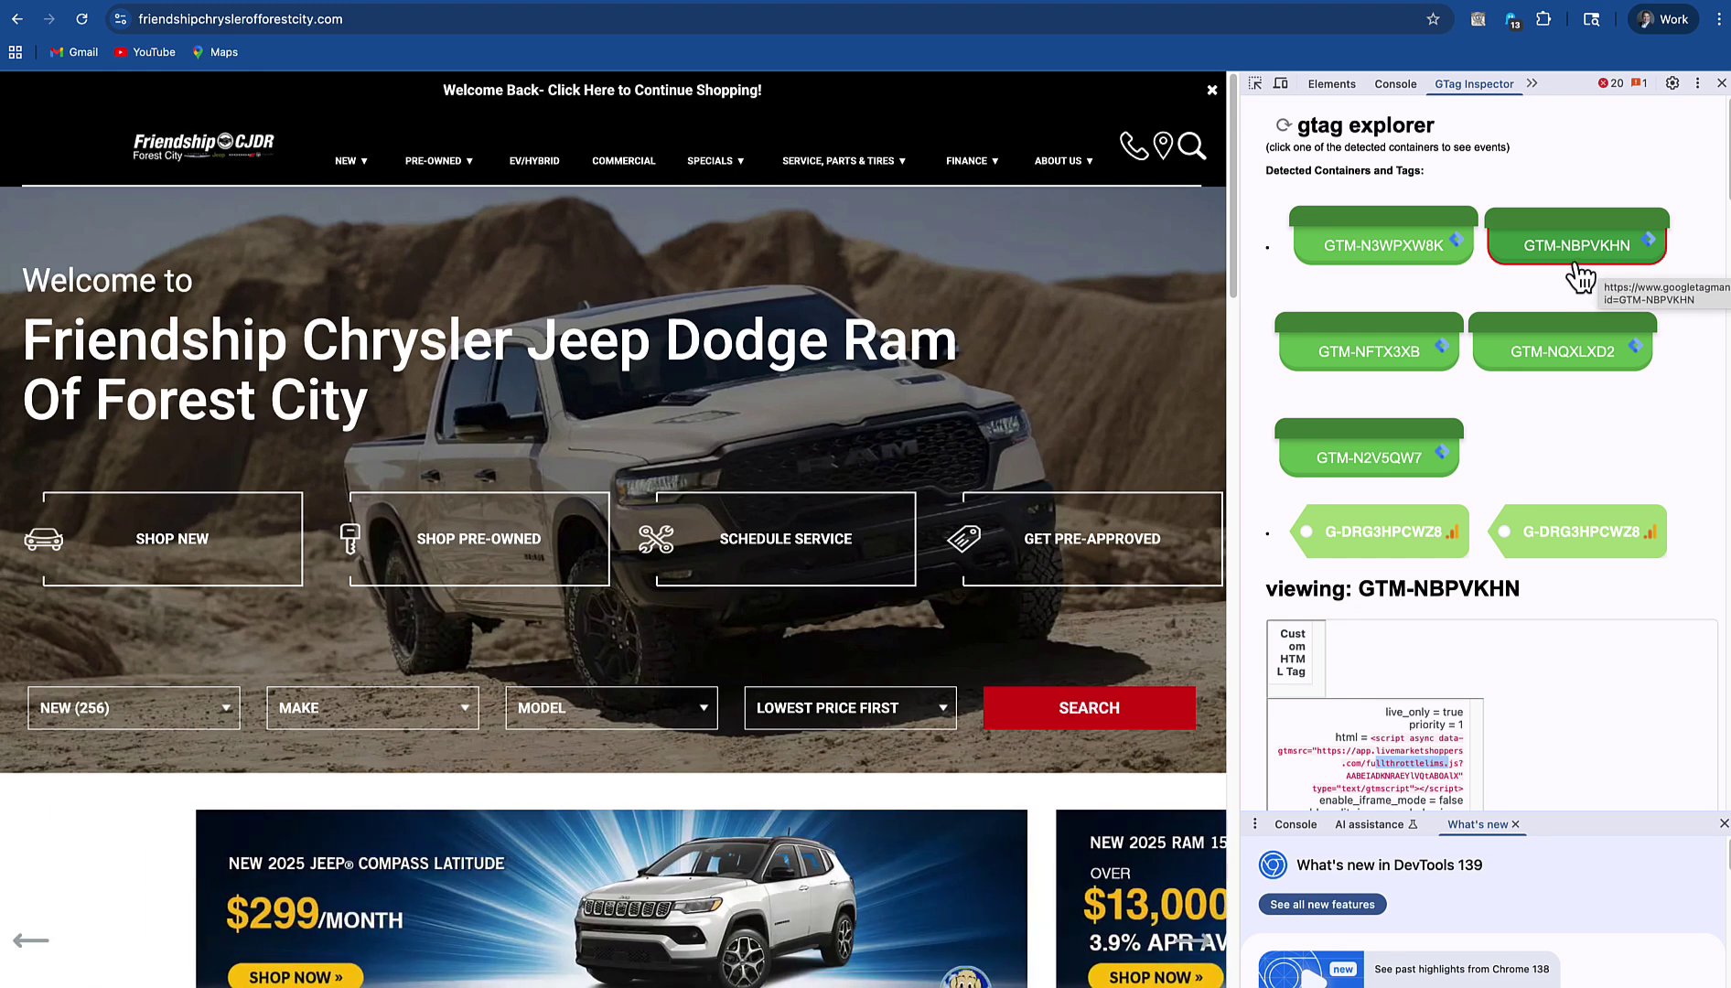
Examine the tags and firing triggers of container GTM-NFTX3XB, including its GA4 tags and the Conversion Linker's domain list
left_click(1404, 359)
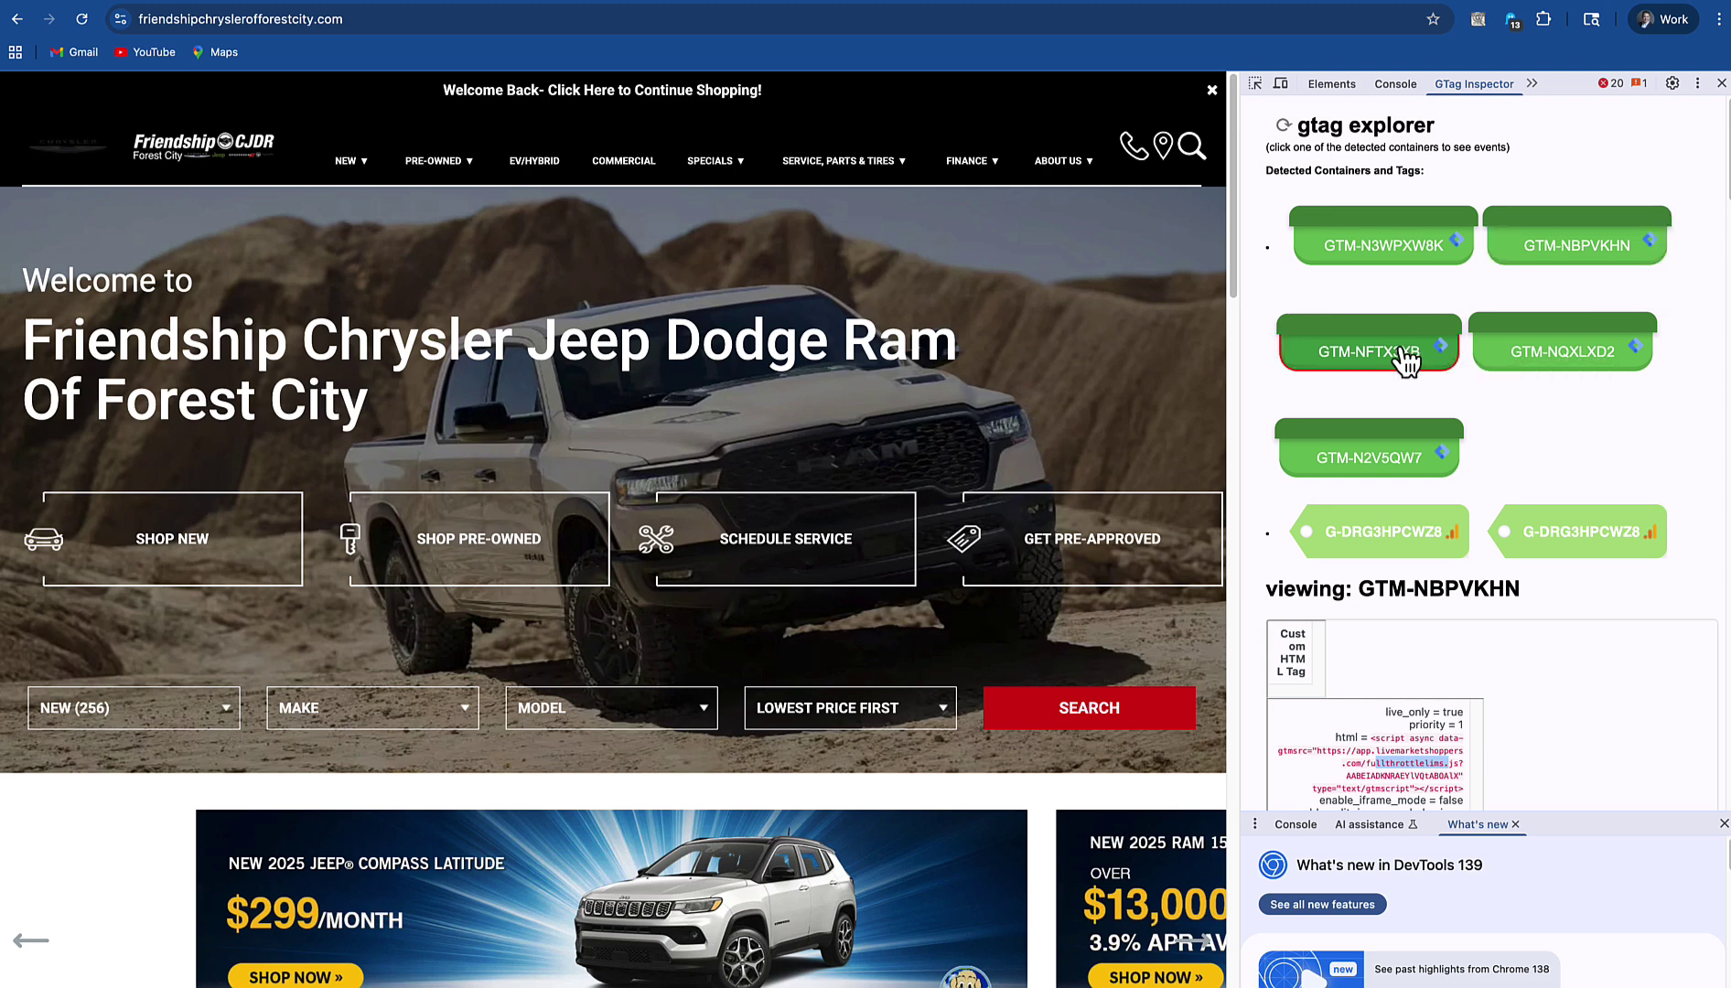
scroll(1440, 647, "down", 6)
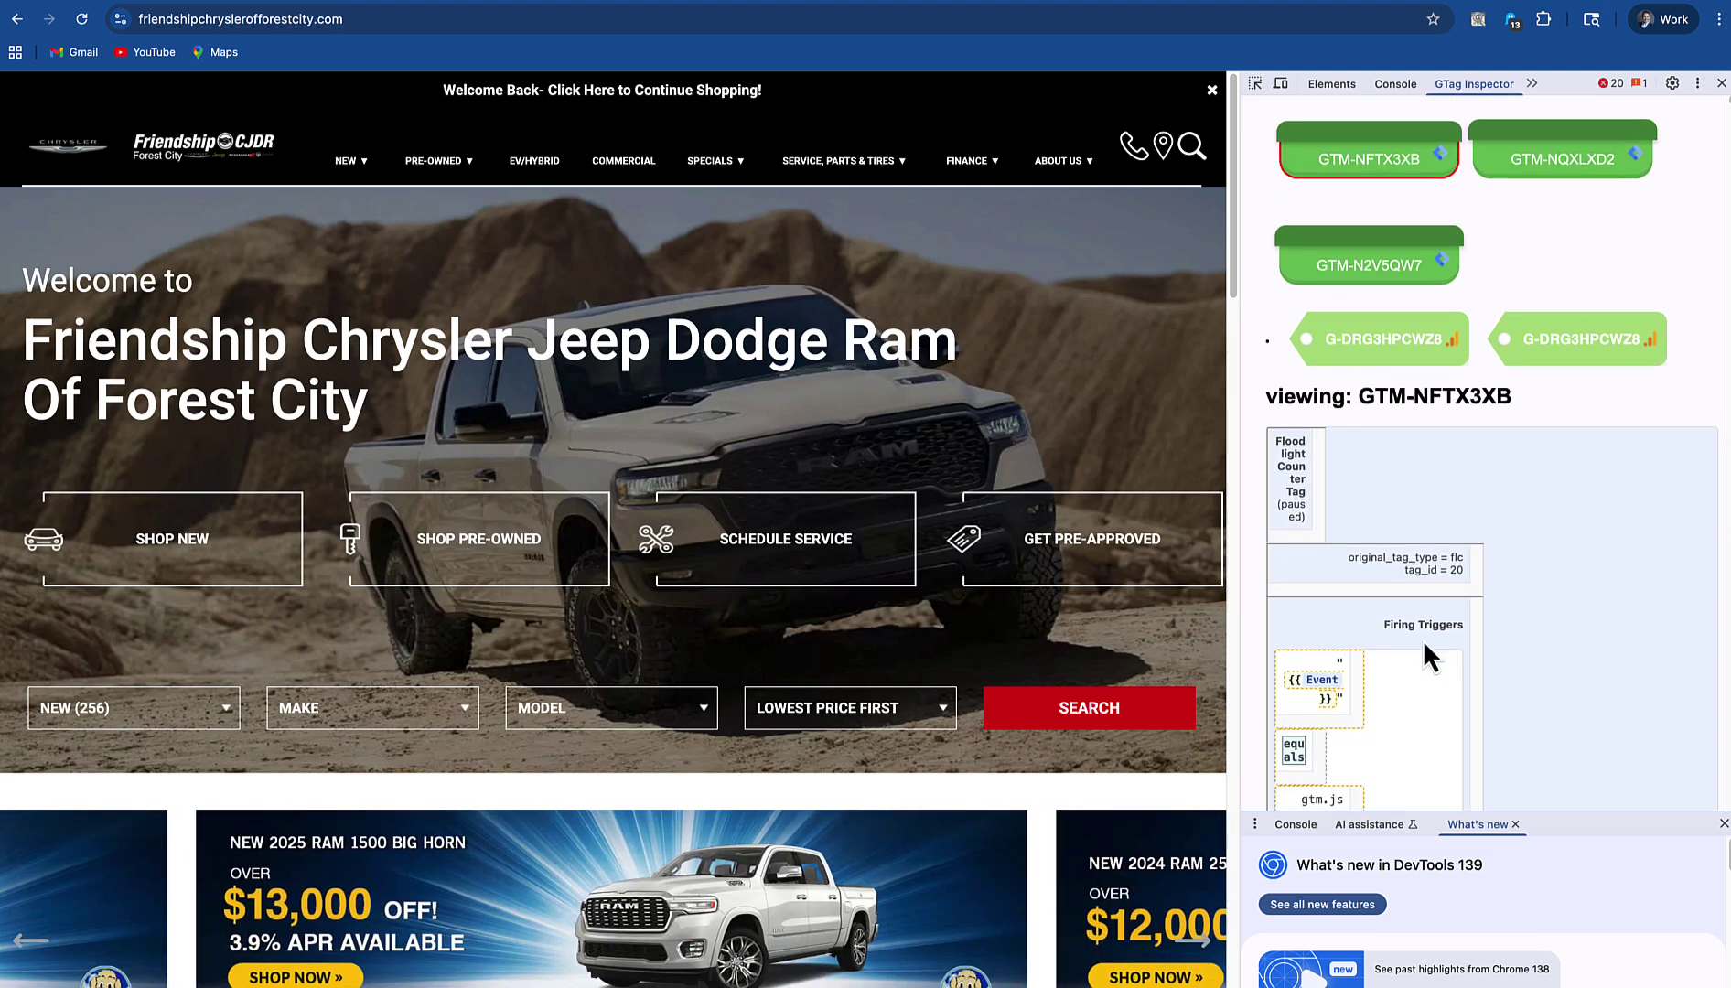
scroll(1419, 637, "down", 10)
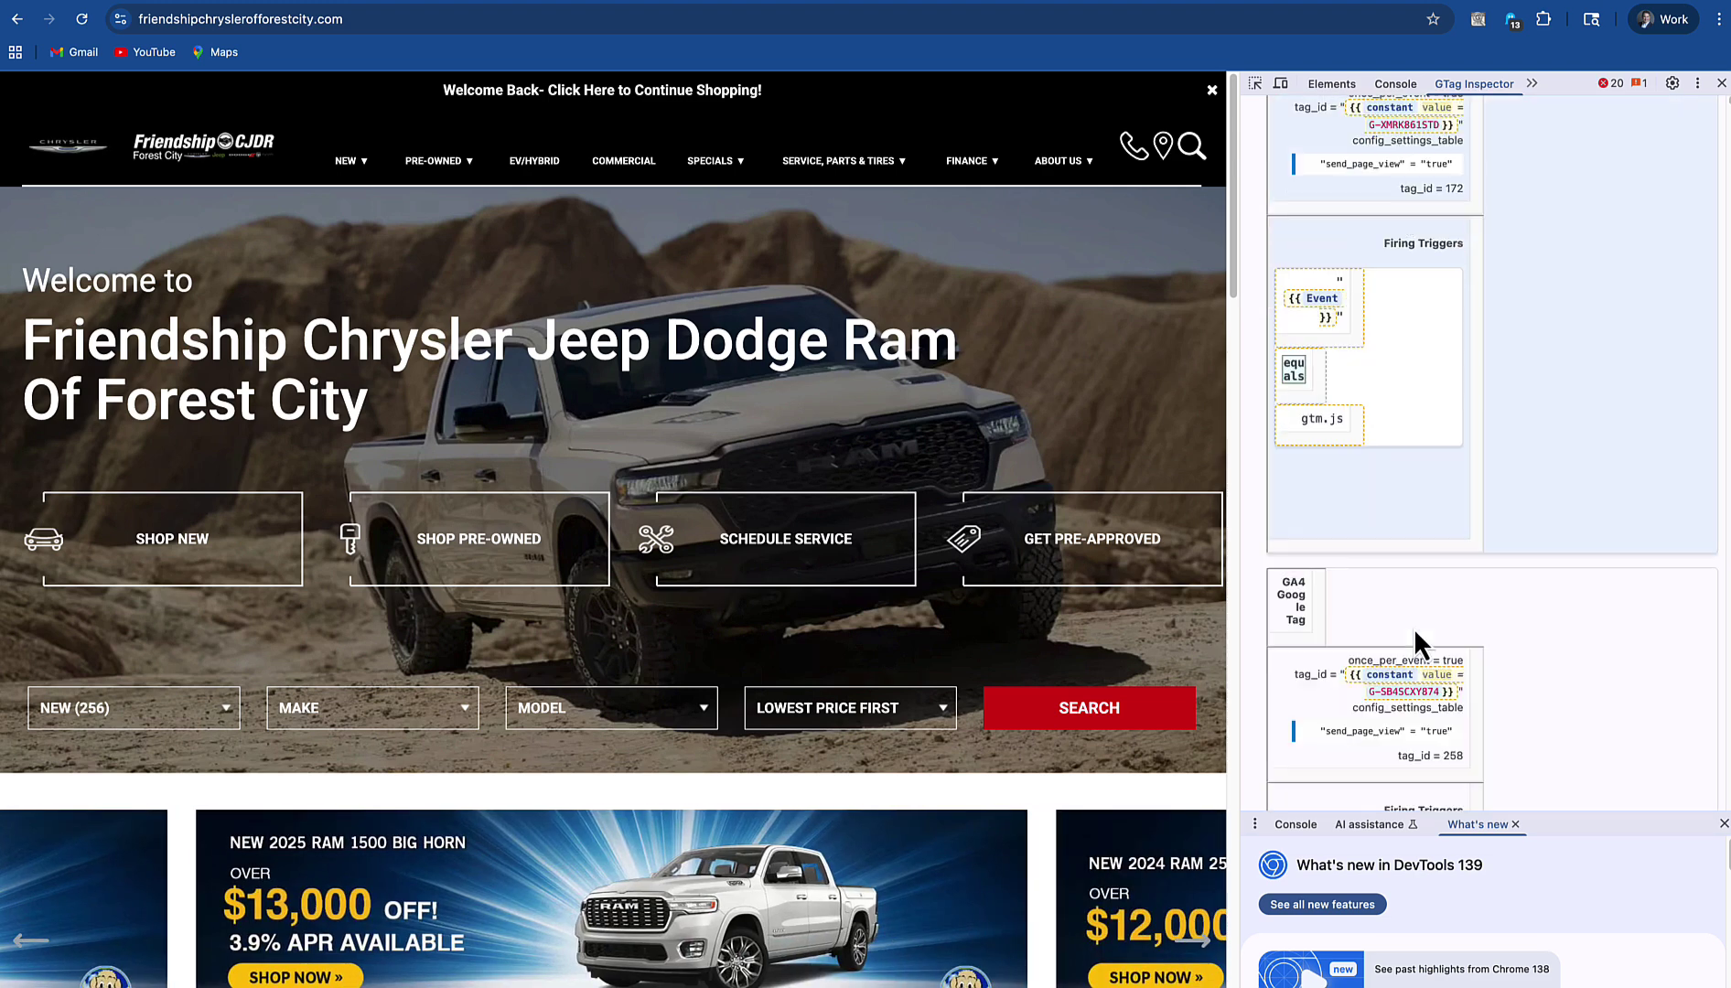
scroll(1410, 626, "down", 10)
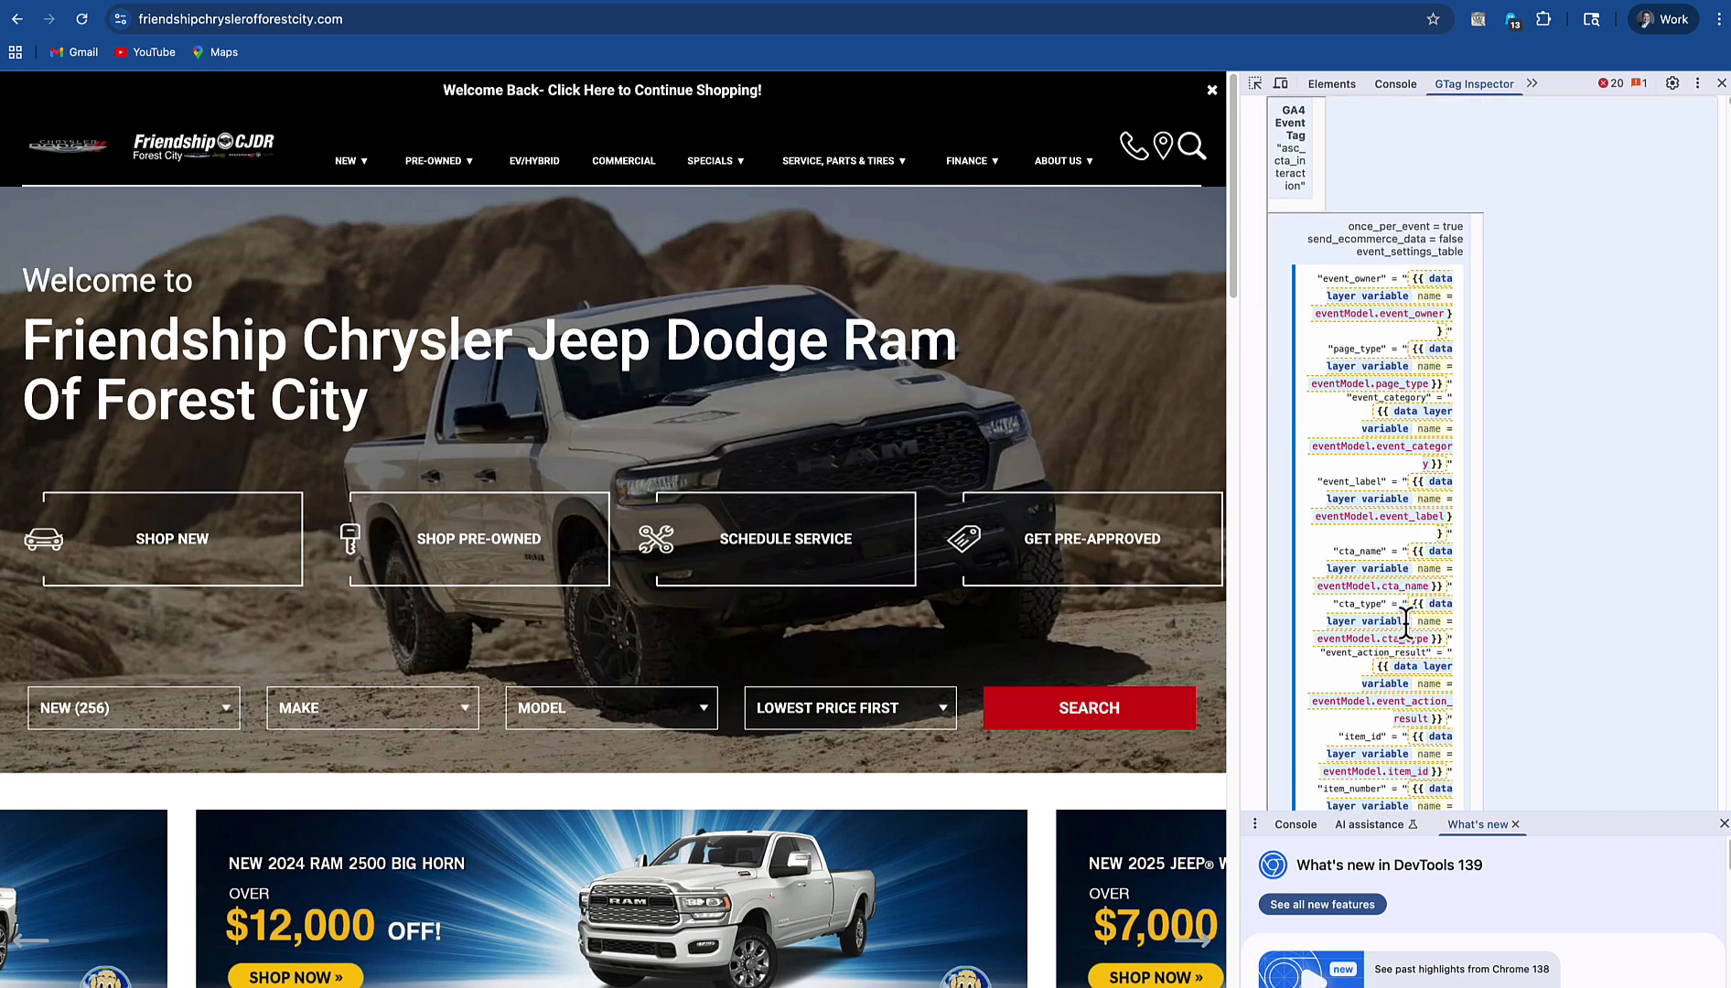
scroll(1406, 636, "down", 10)
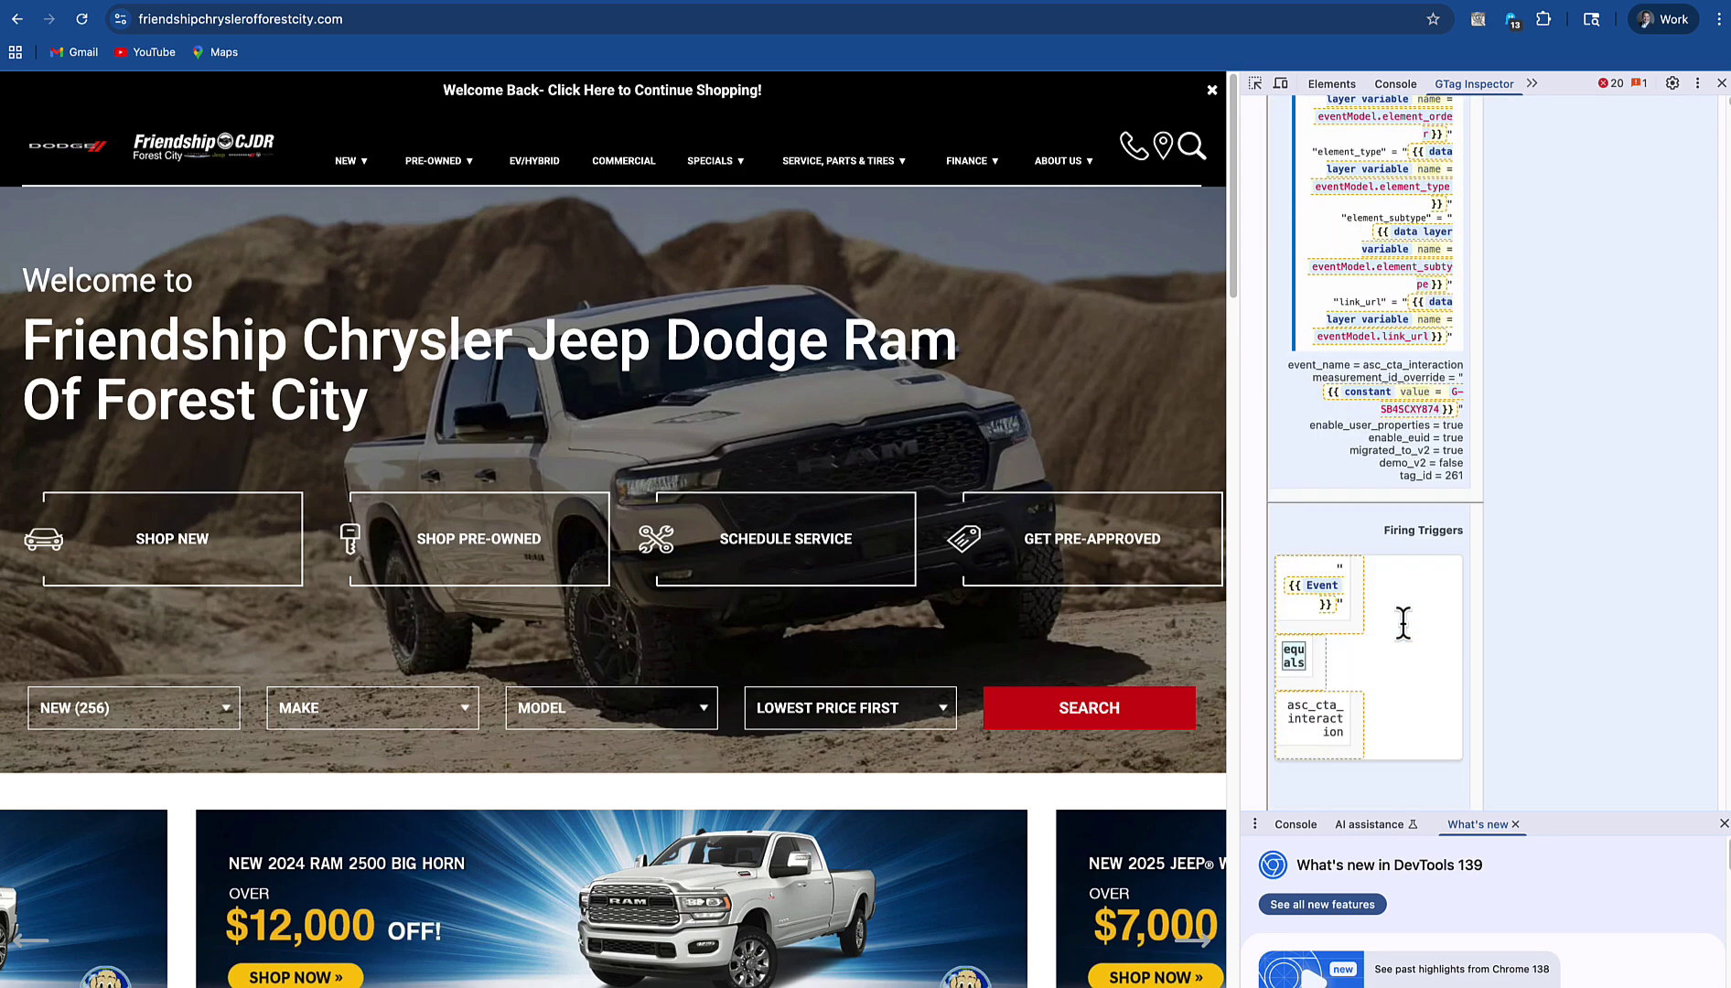
scroll(1403, 625, "down", 10)
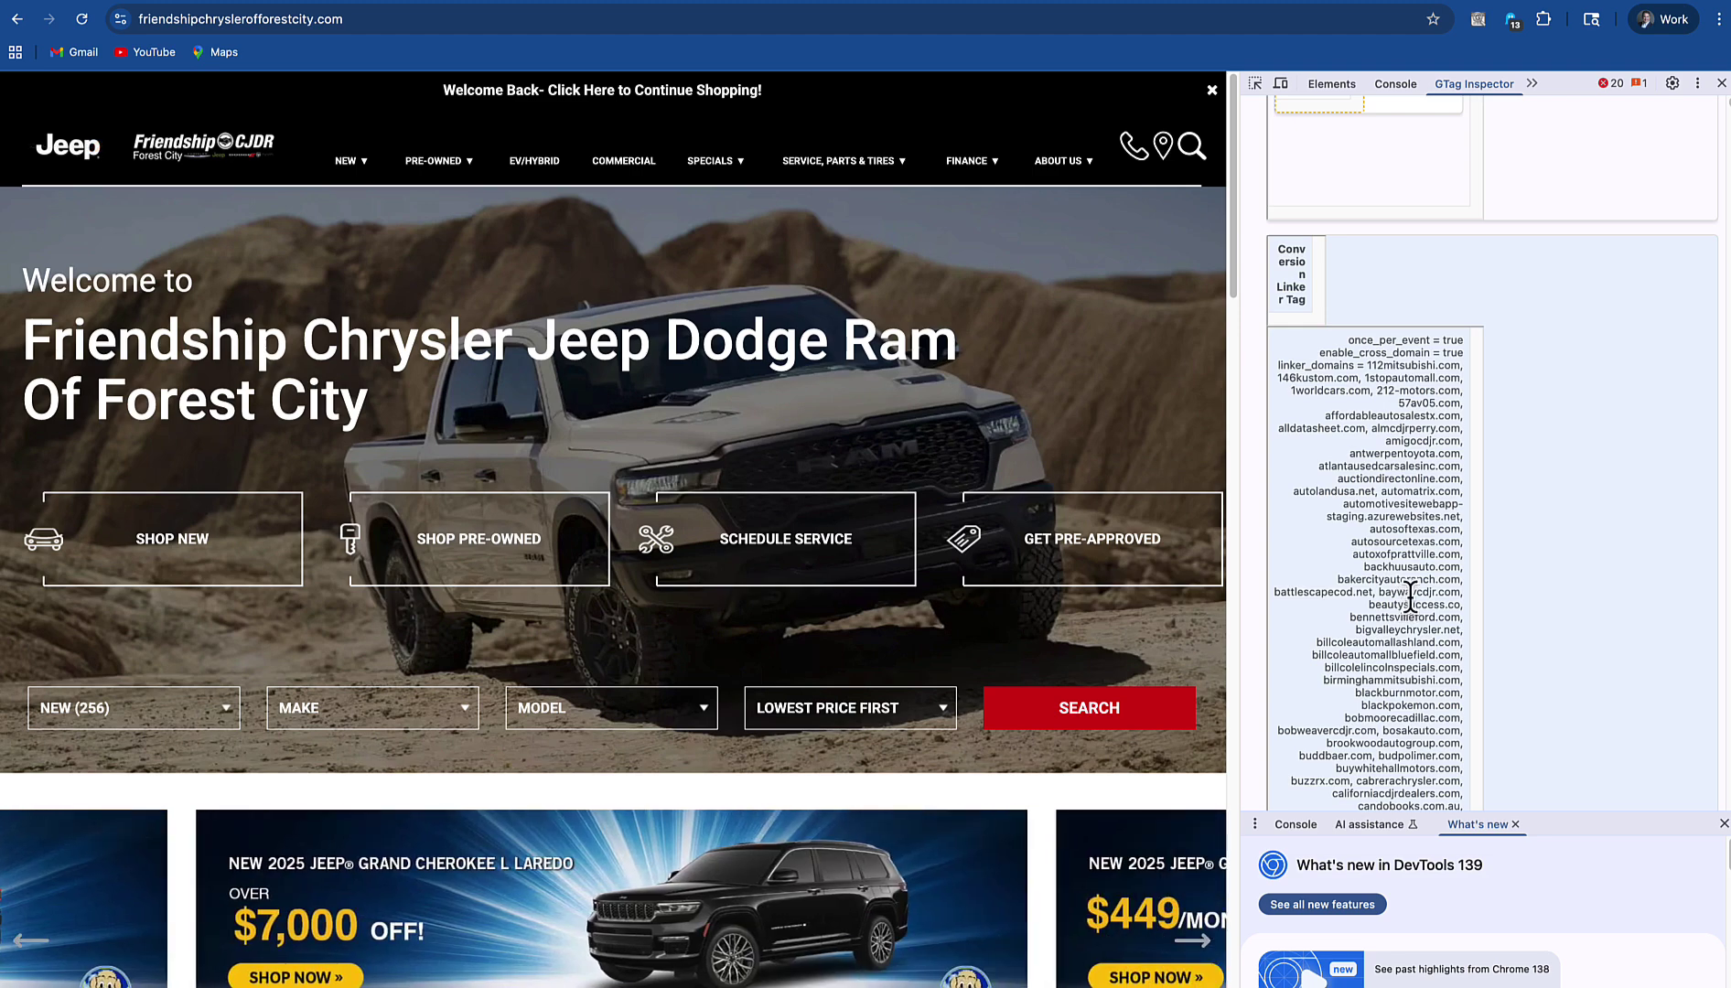
scroll(1400, 602, "down", 8)
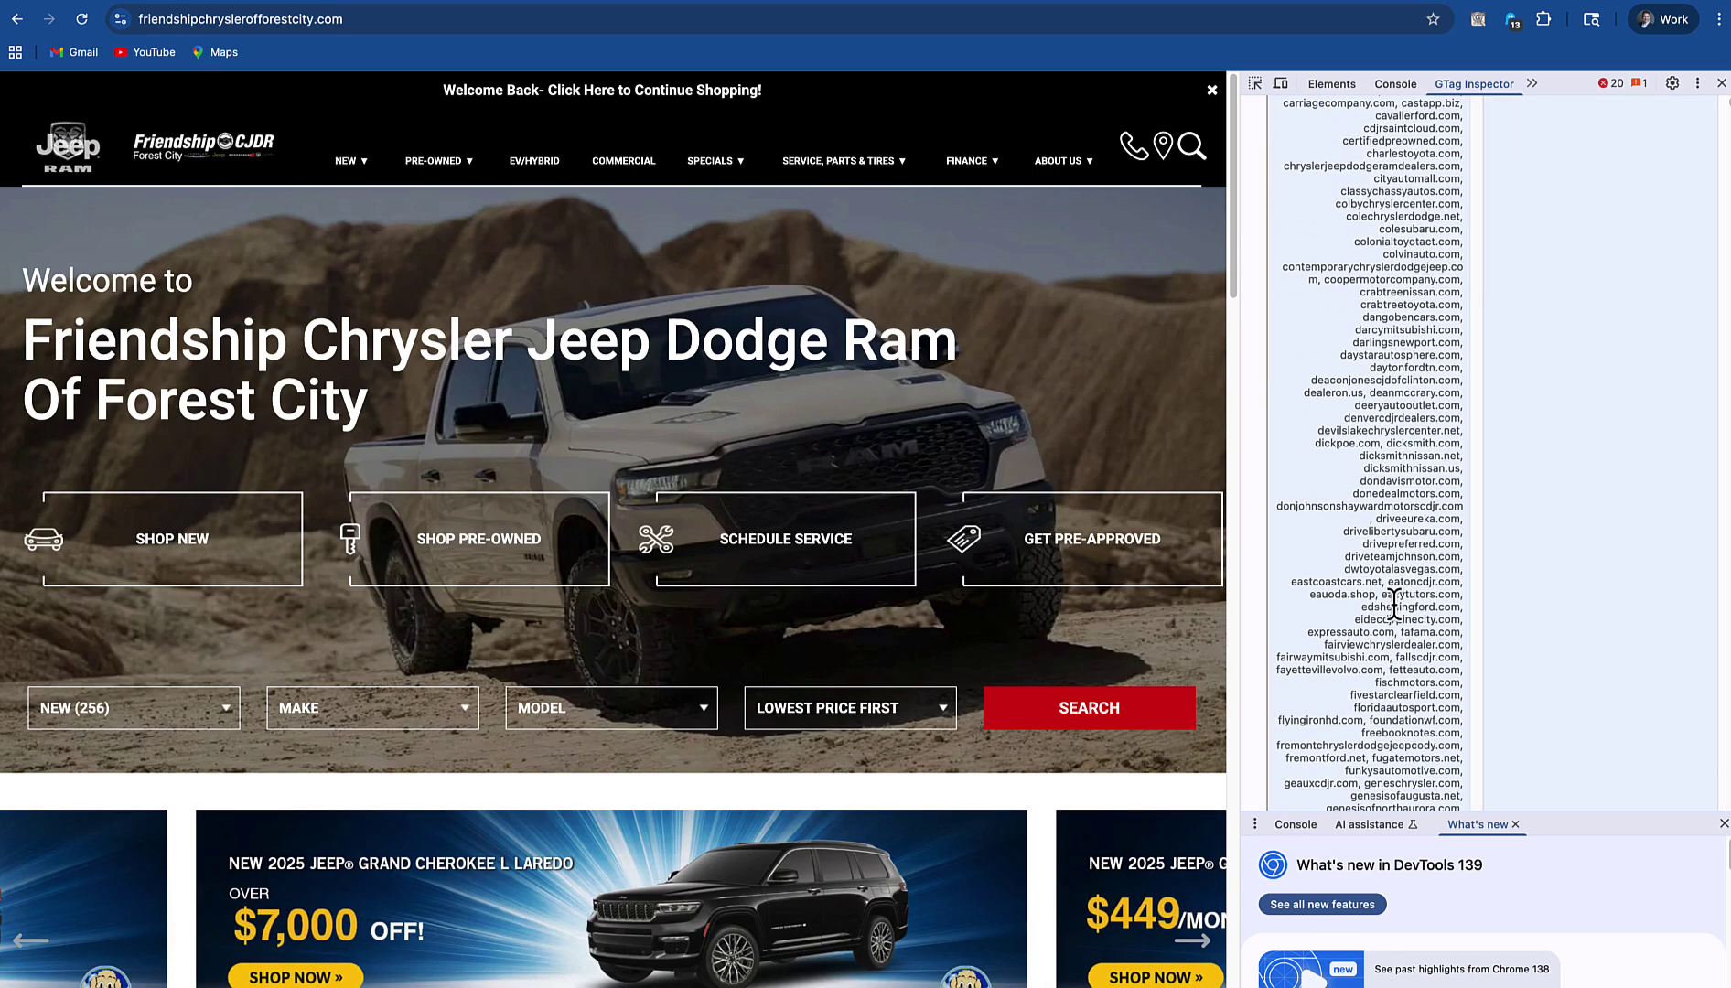
scroll(1393, 604, "down", 15)
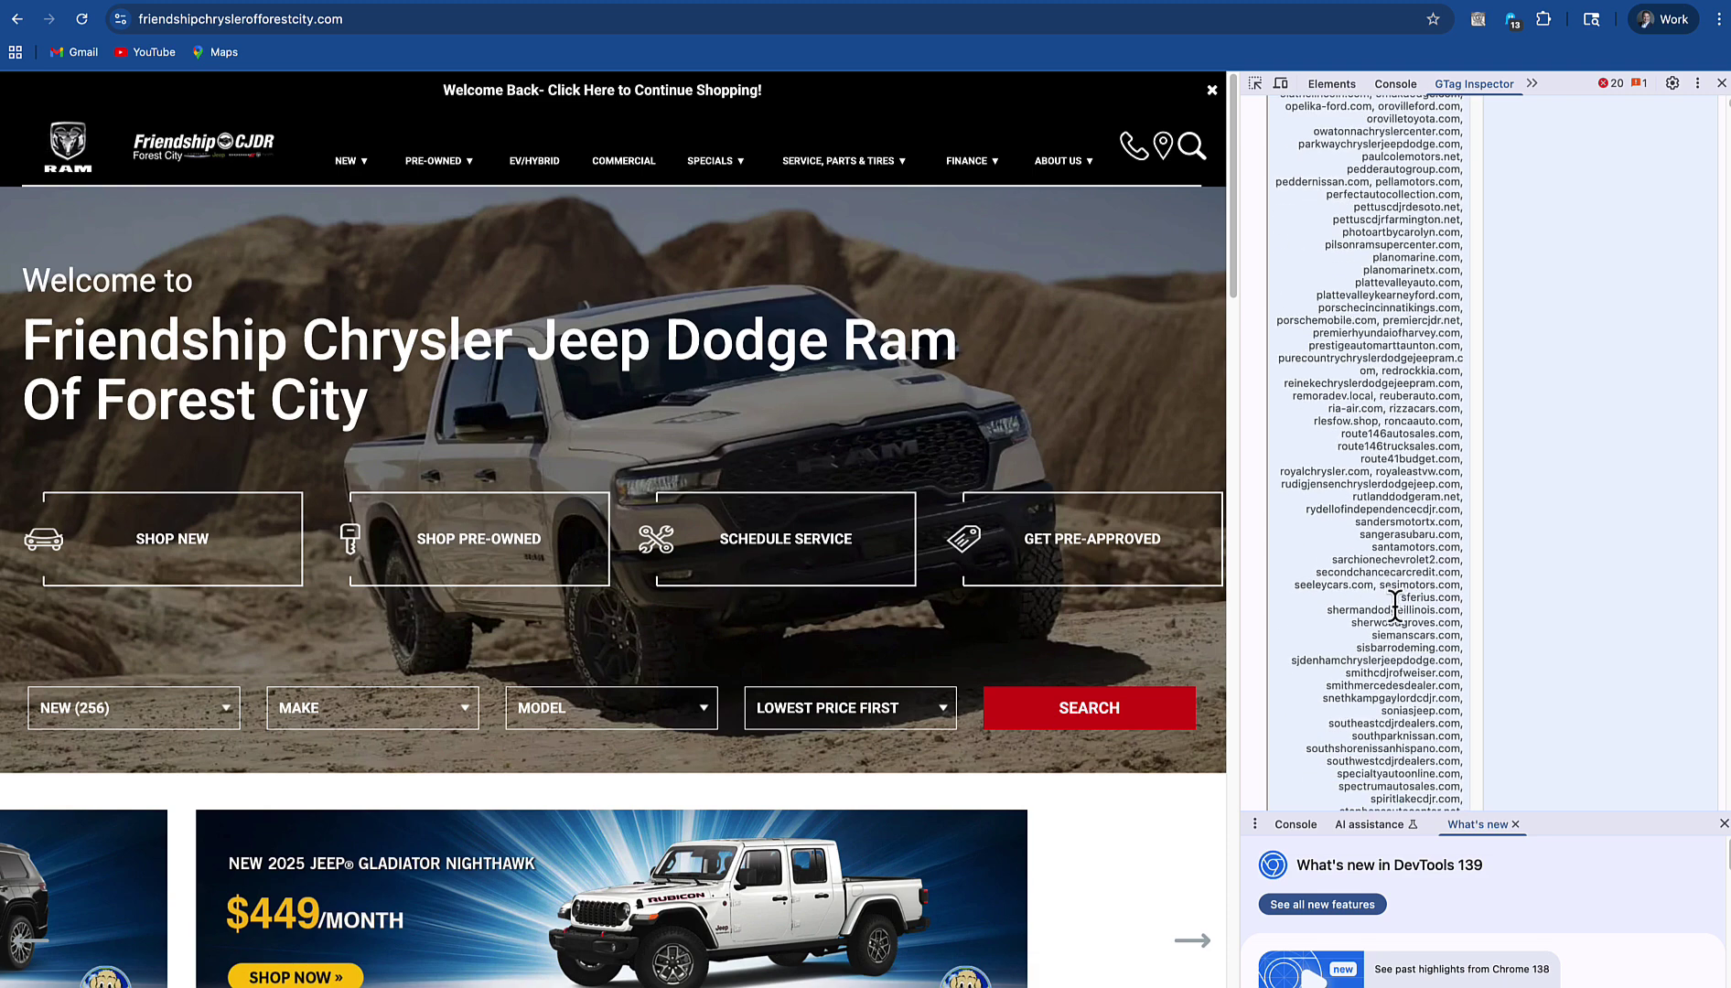
scroll(1395, 606, "down", 15)
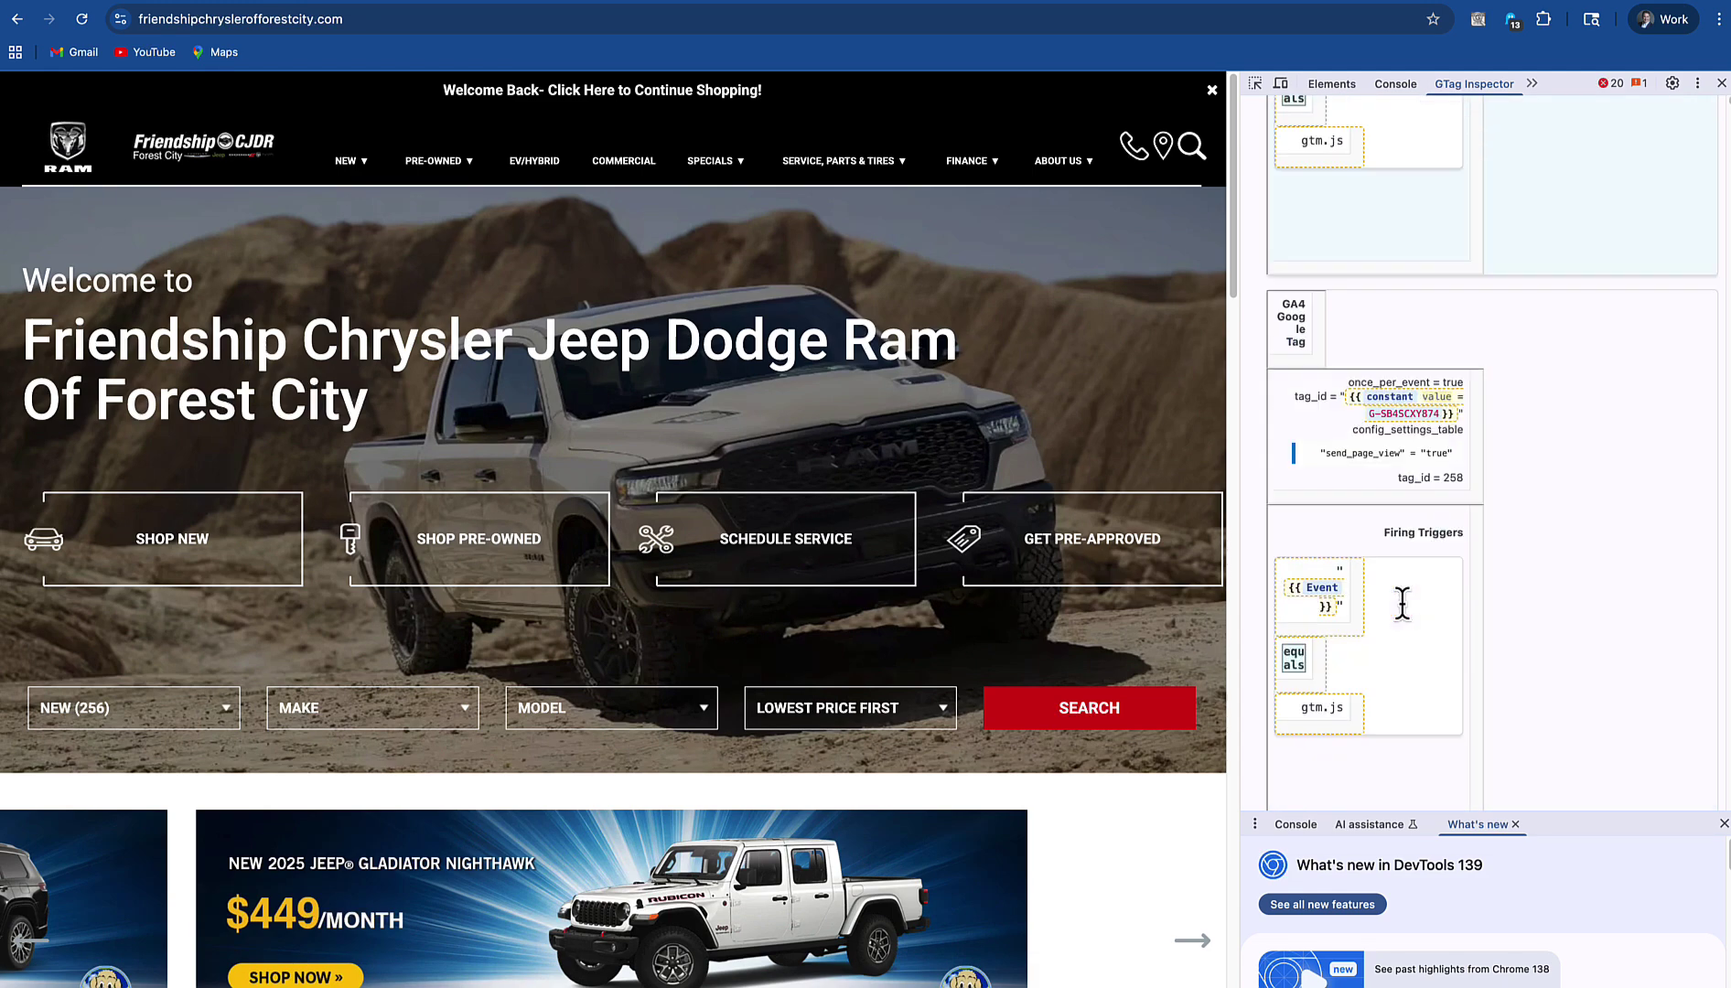
scroll(1403, 605, "up", 20)
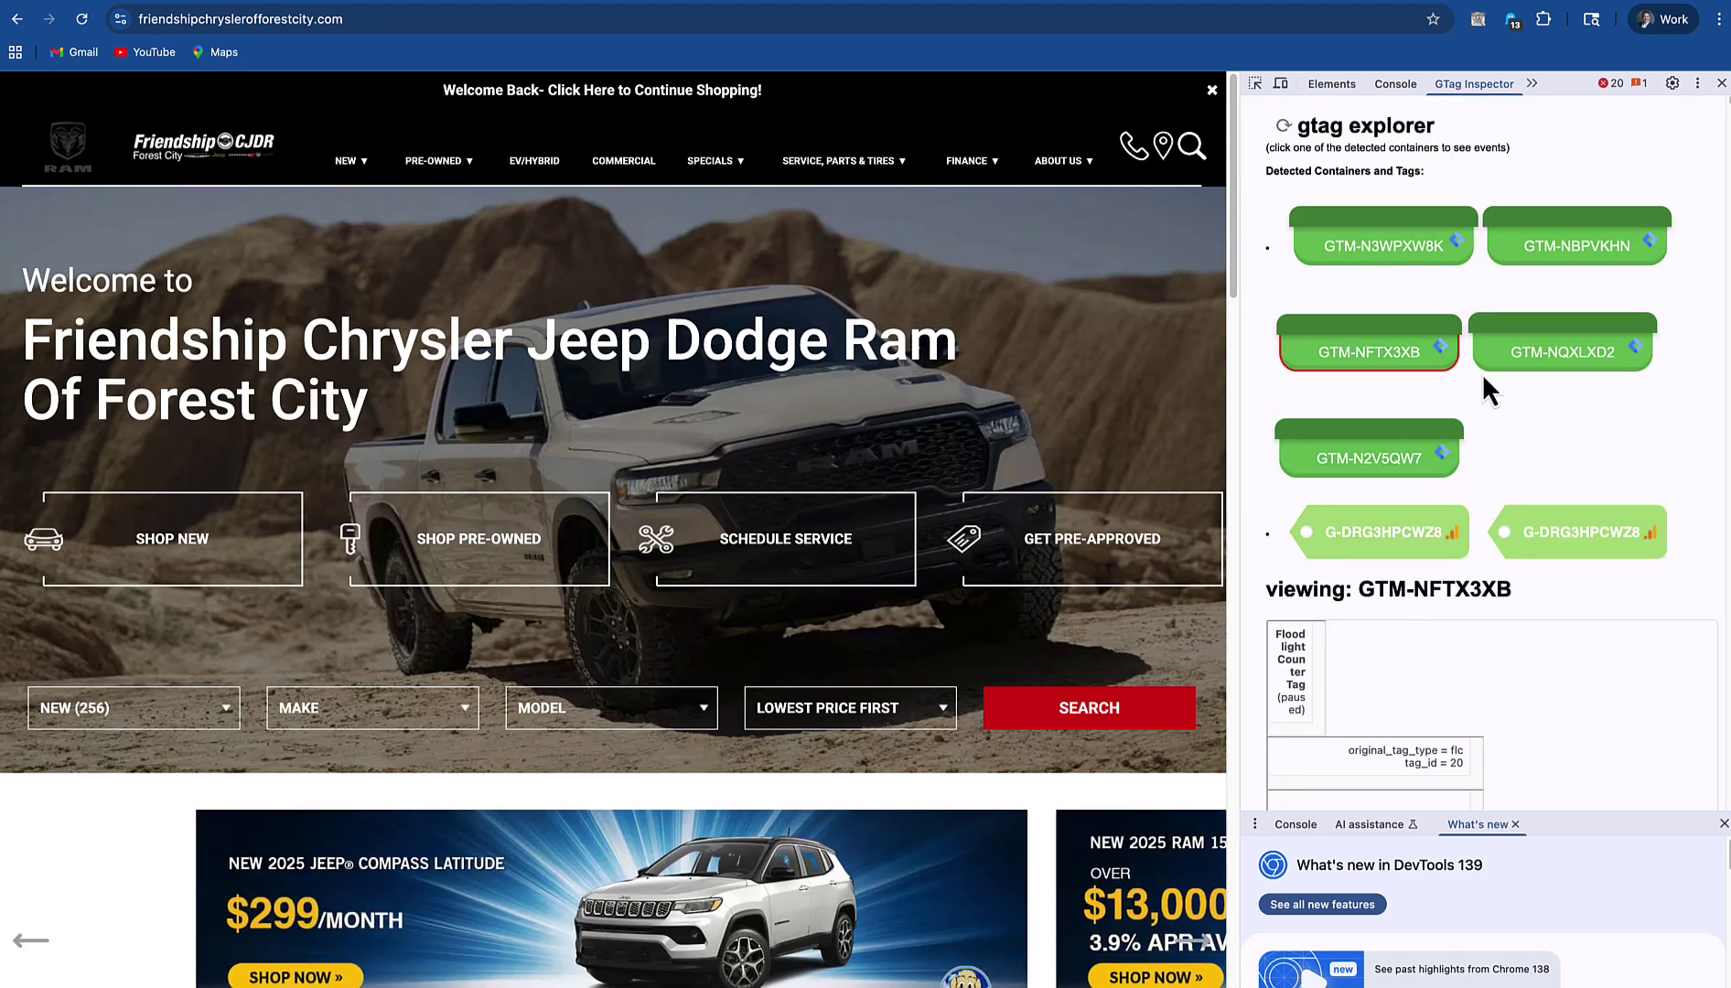
Examine container GTM-NQXLXD2's sg_click_to_text GA4 event tag, including its lookup table of dealer domains and its firing triggers
left_click(1566, 364)
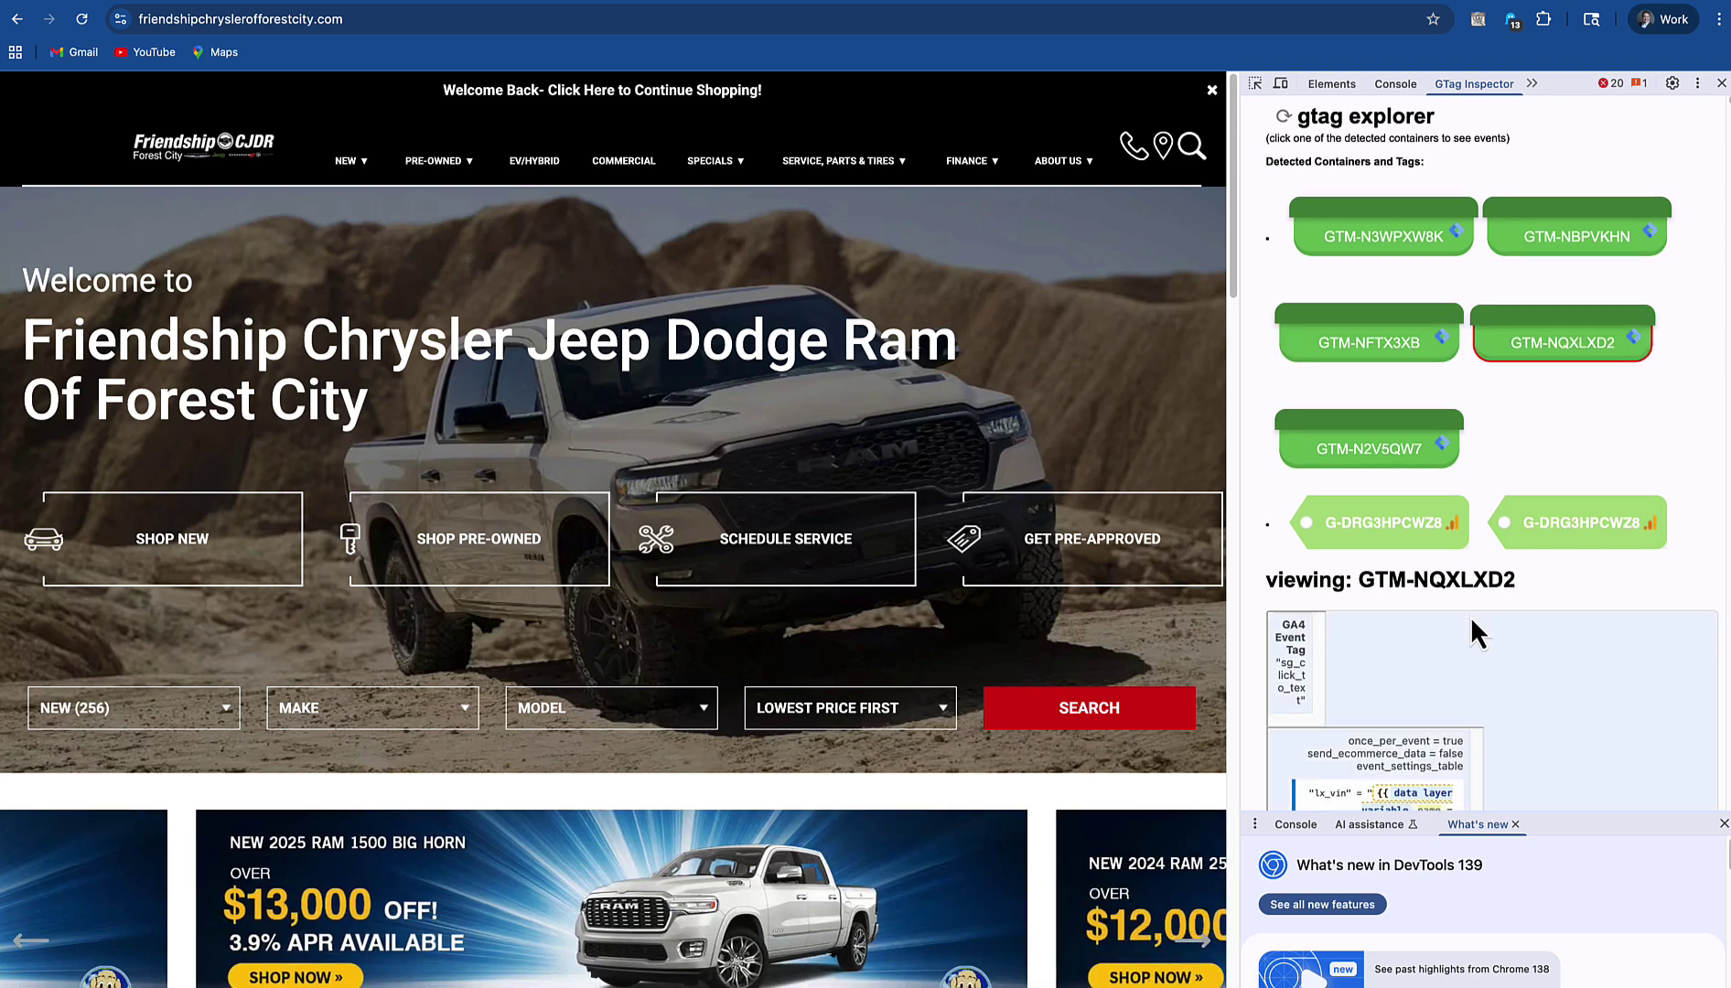
scroll(1470, 632, "down", 6)
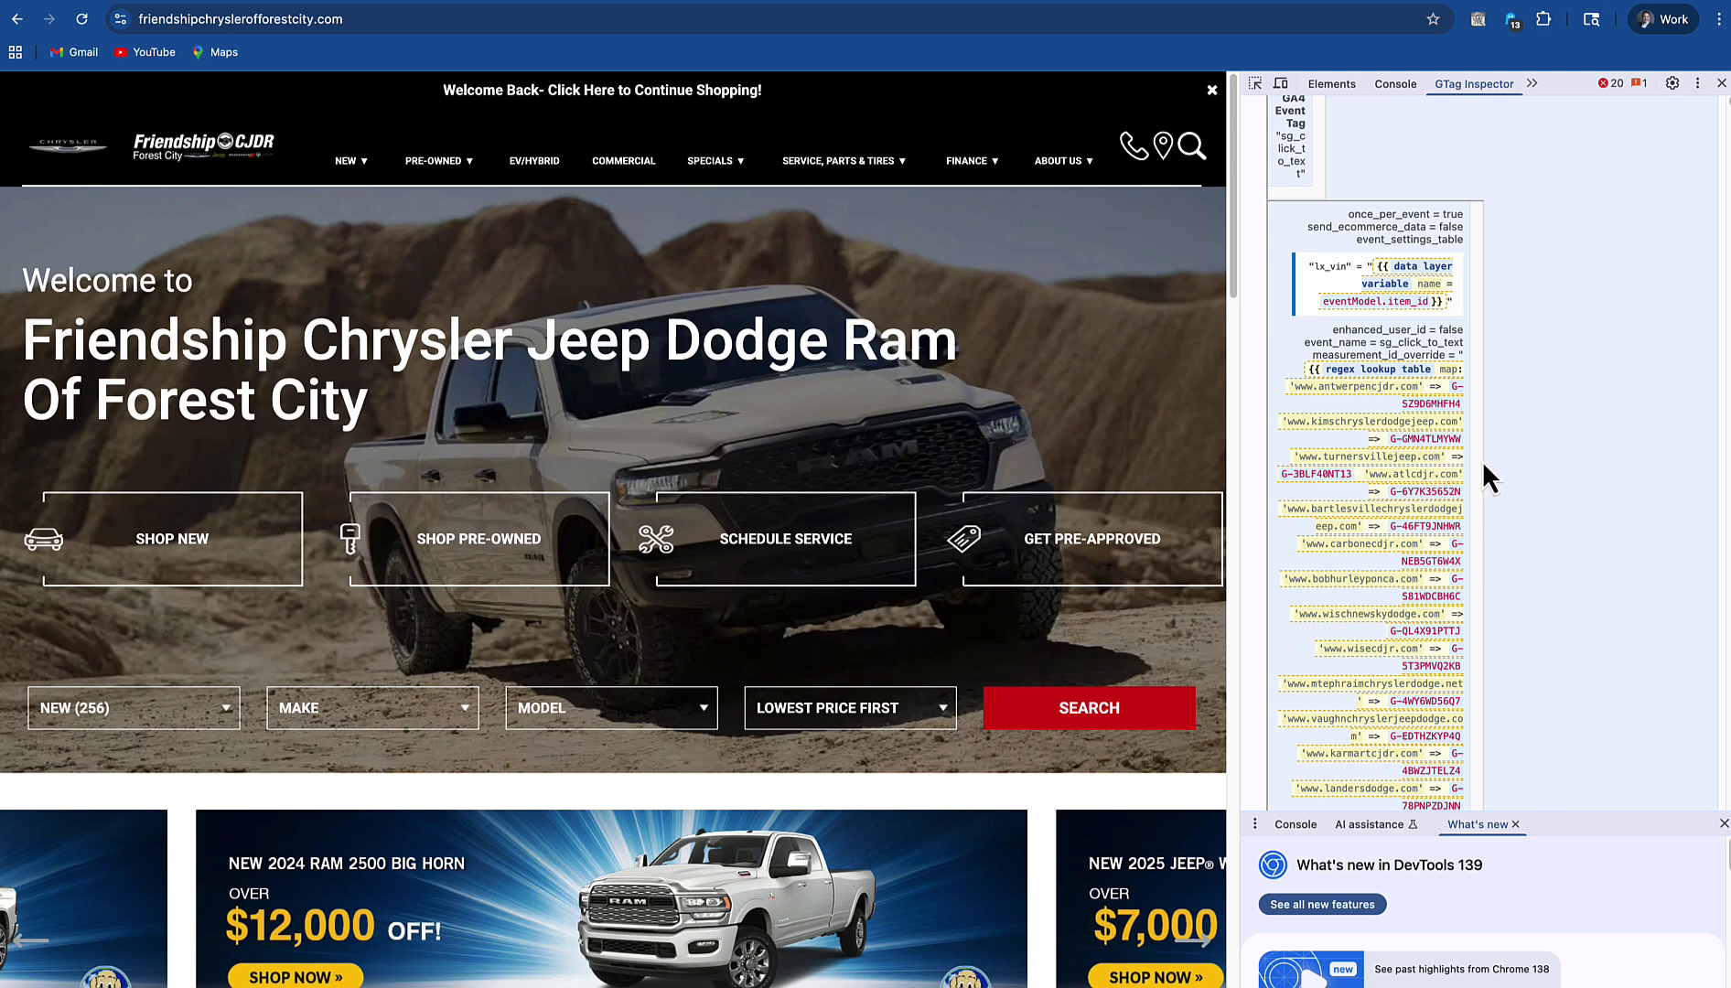
scroll(1401, 409, "up", 2)
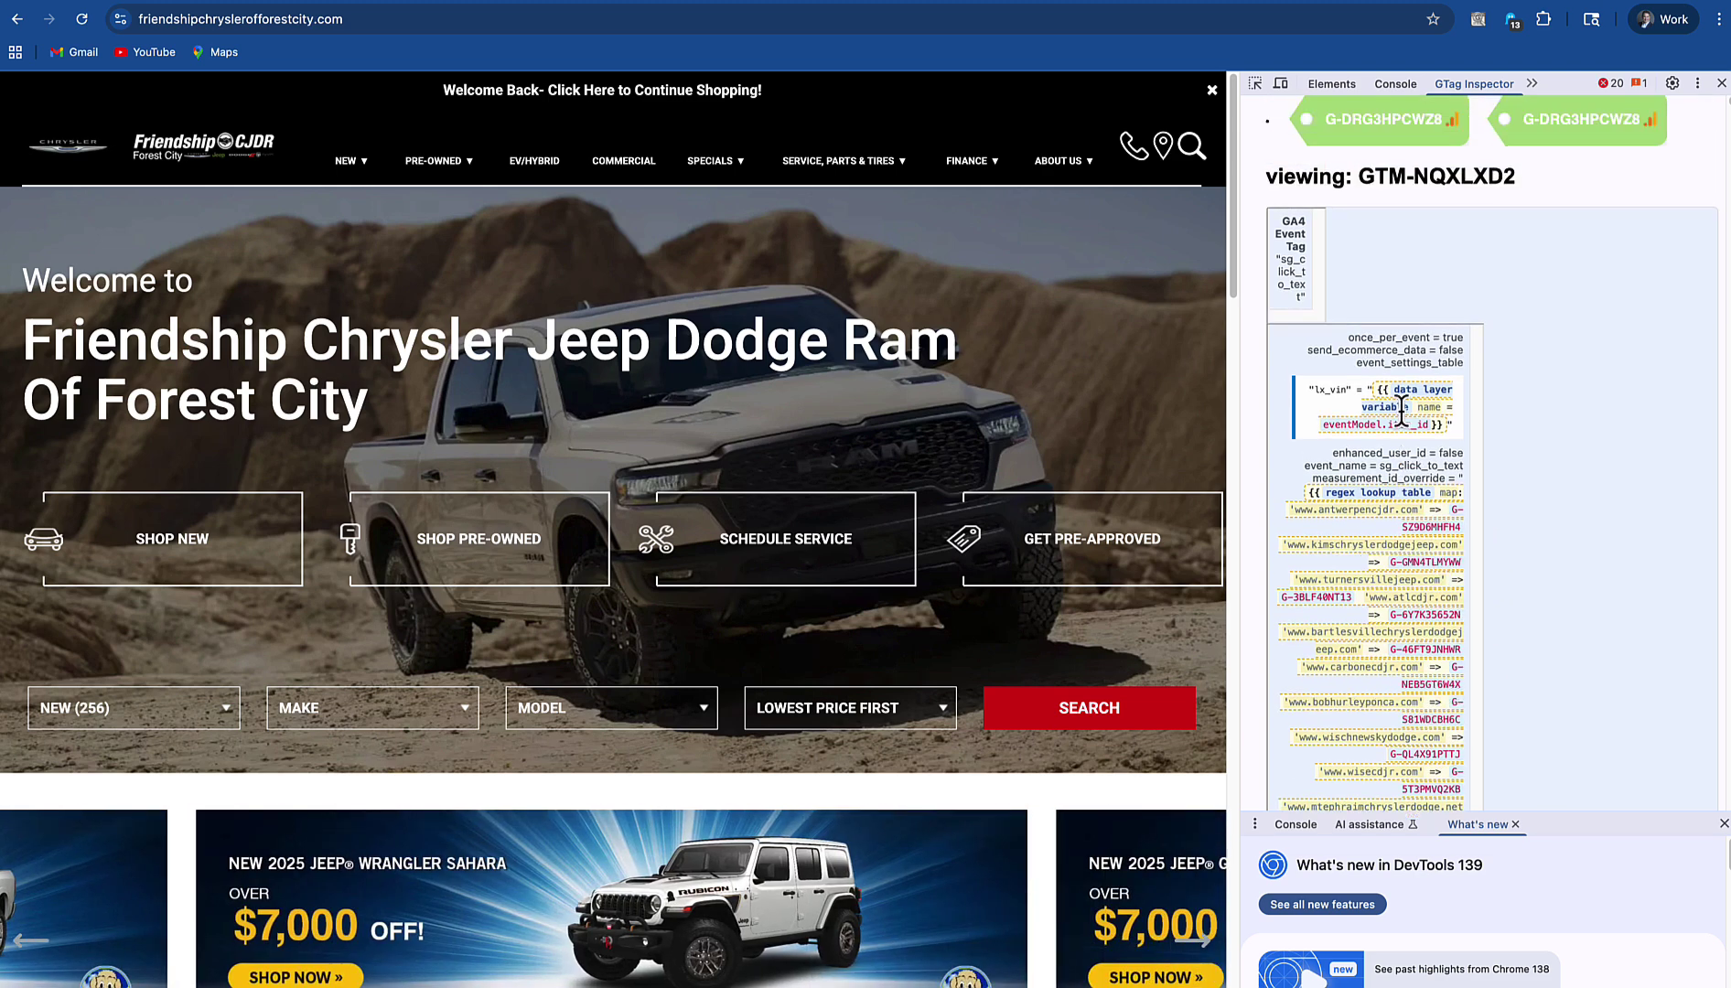
scroll(1401, 410, "up", 1)
scroll(1454, 527, "down", 15)
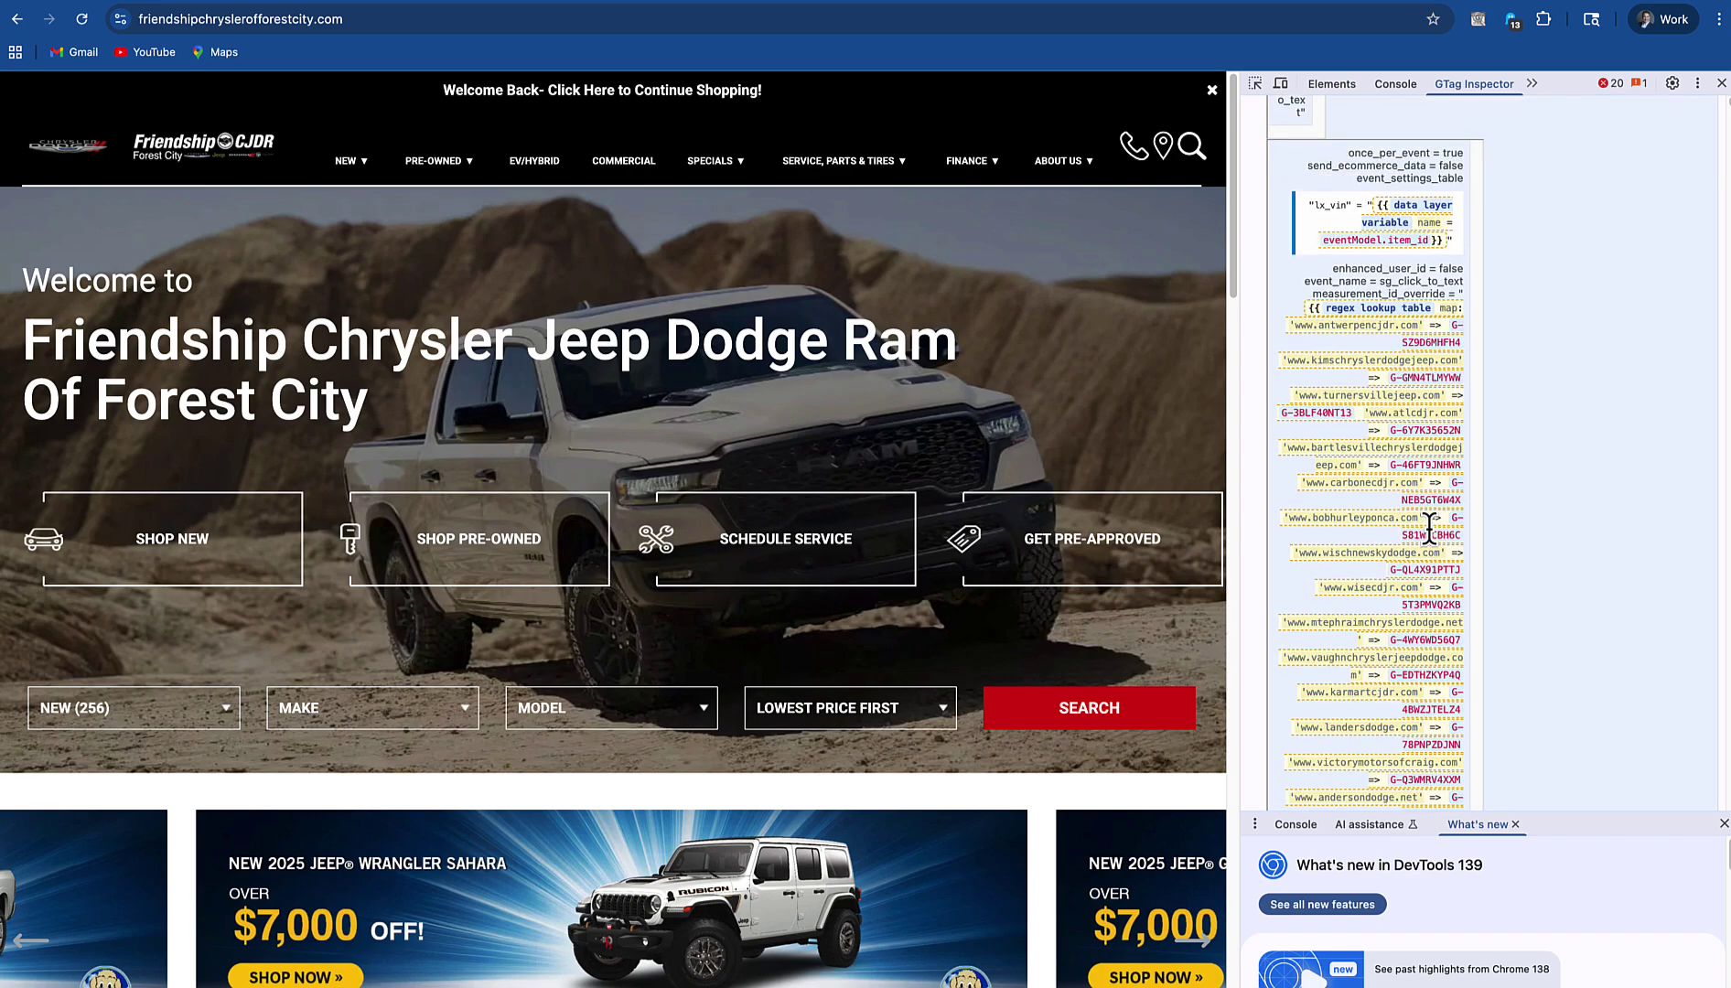
scroll(1428, 526, "down", 15)
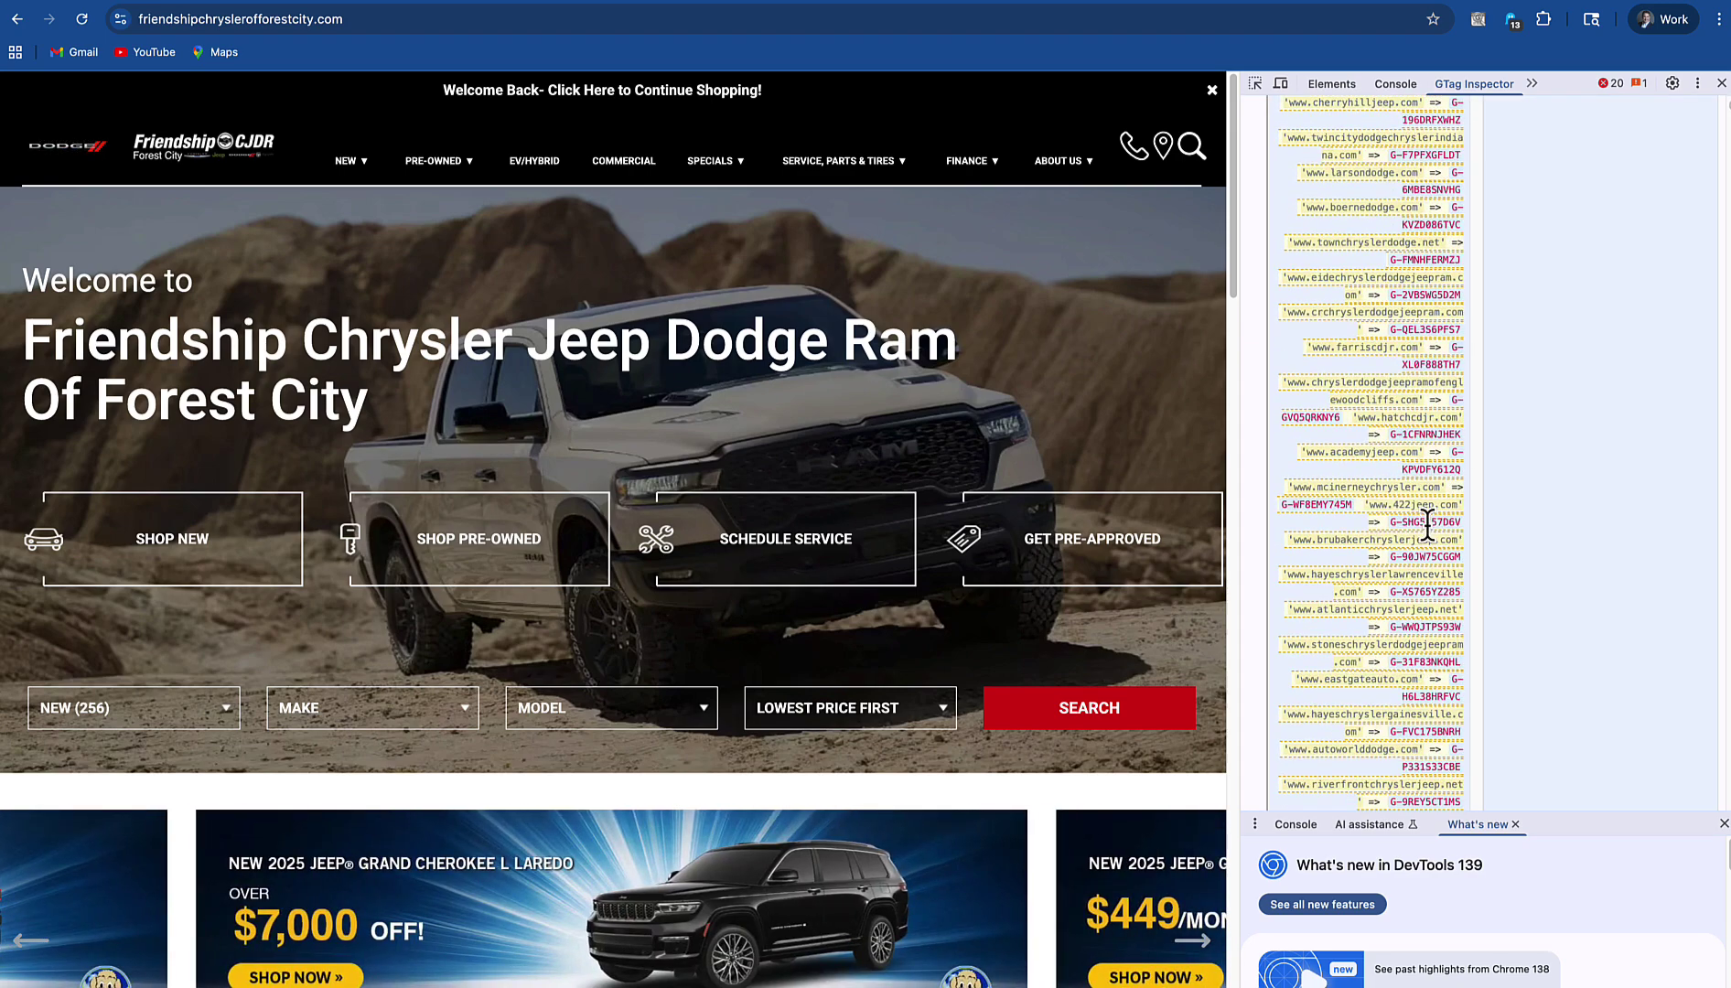
scroll(1426, 524, "down", 15)
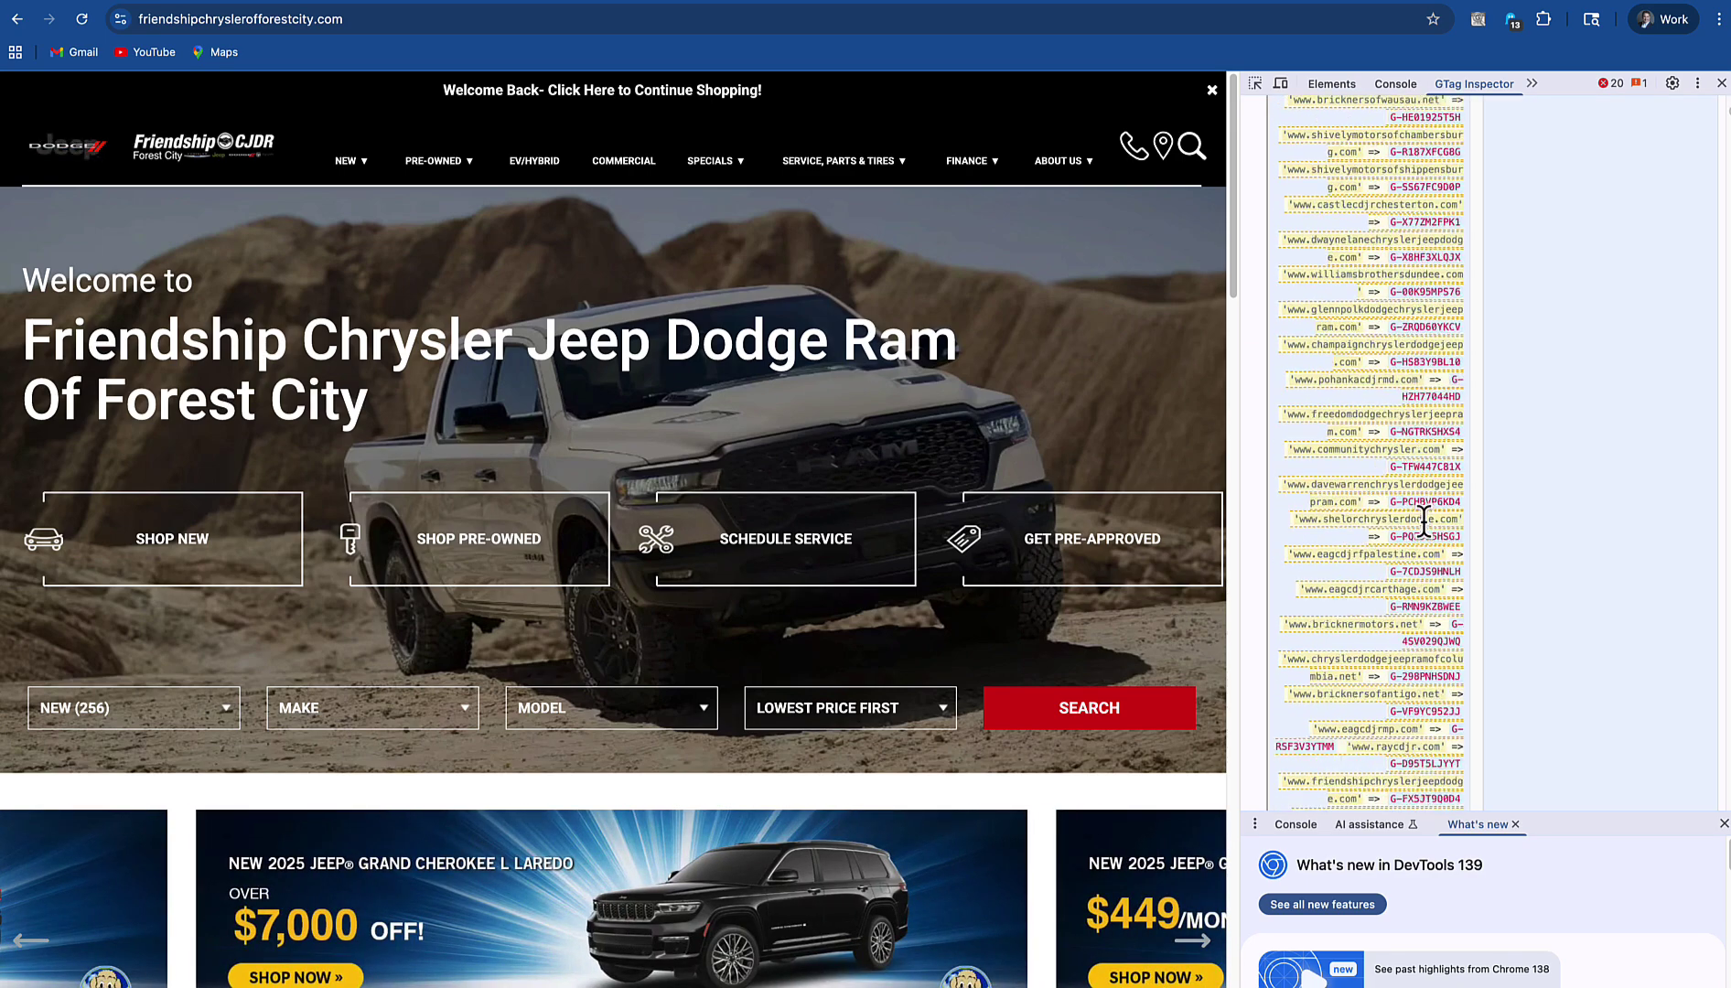
scroll(1431, 526, "down", 5)
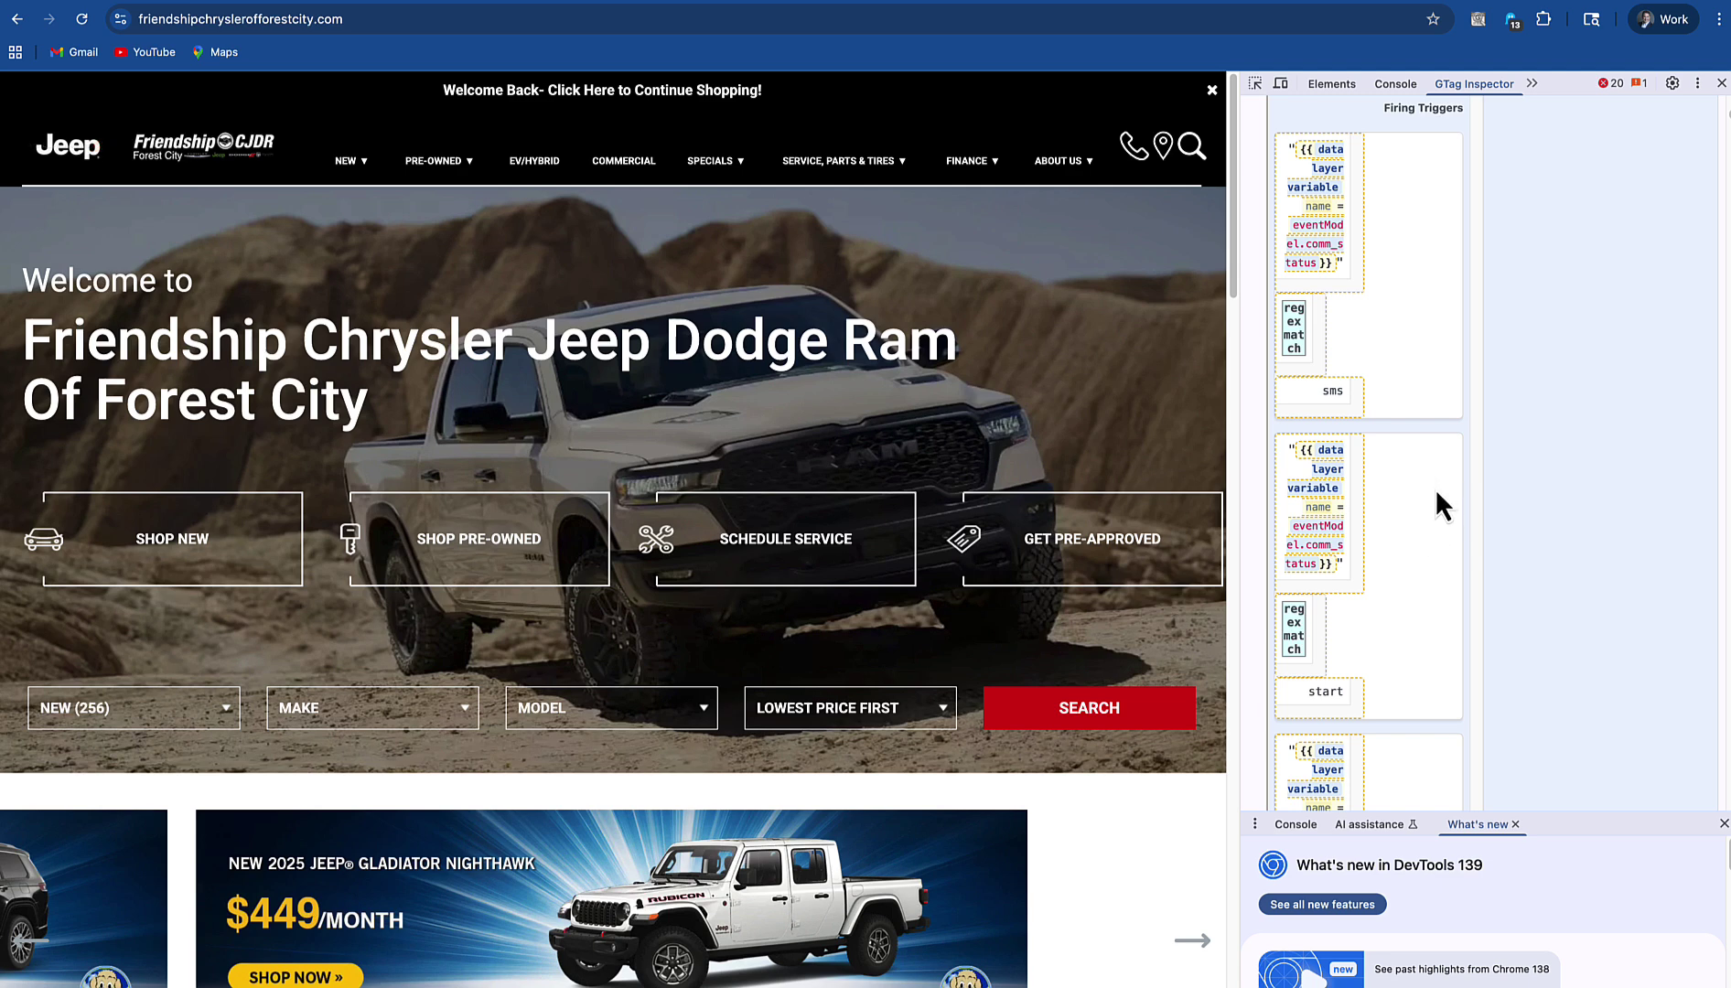
scroll(1435, 498, "down", 6)
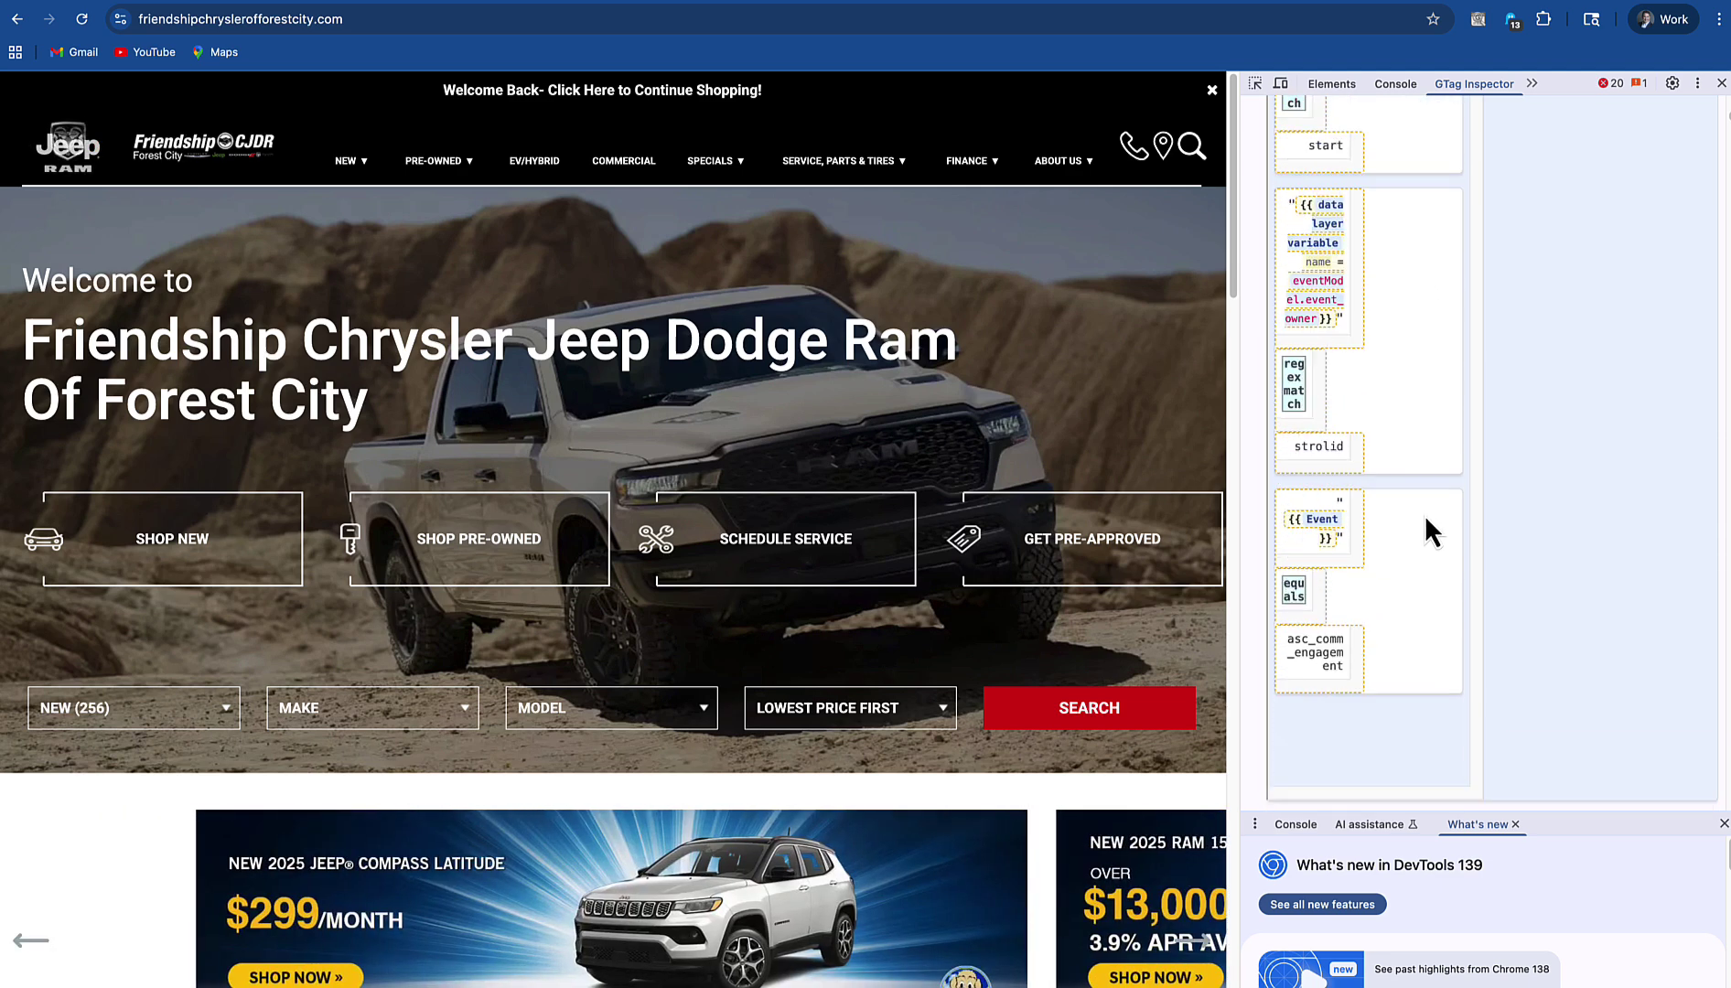
Examine the sg_incentives_coupons GA4 event tag in GTM-NQXLXD2, from its event settings through the dealer domain lookup table to its firing triggers
scroll(1430, 531, "down", 5)
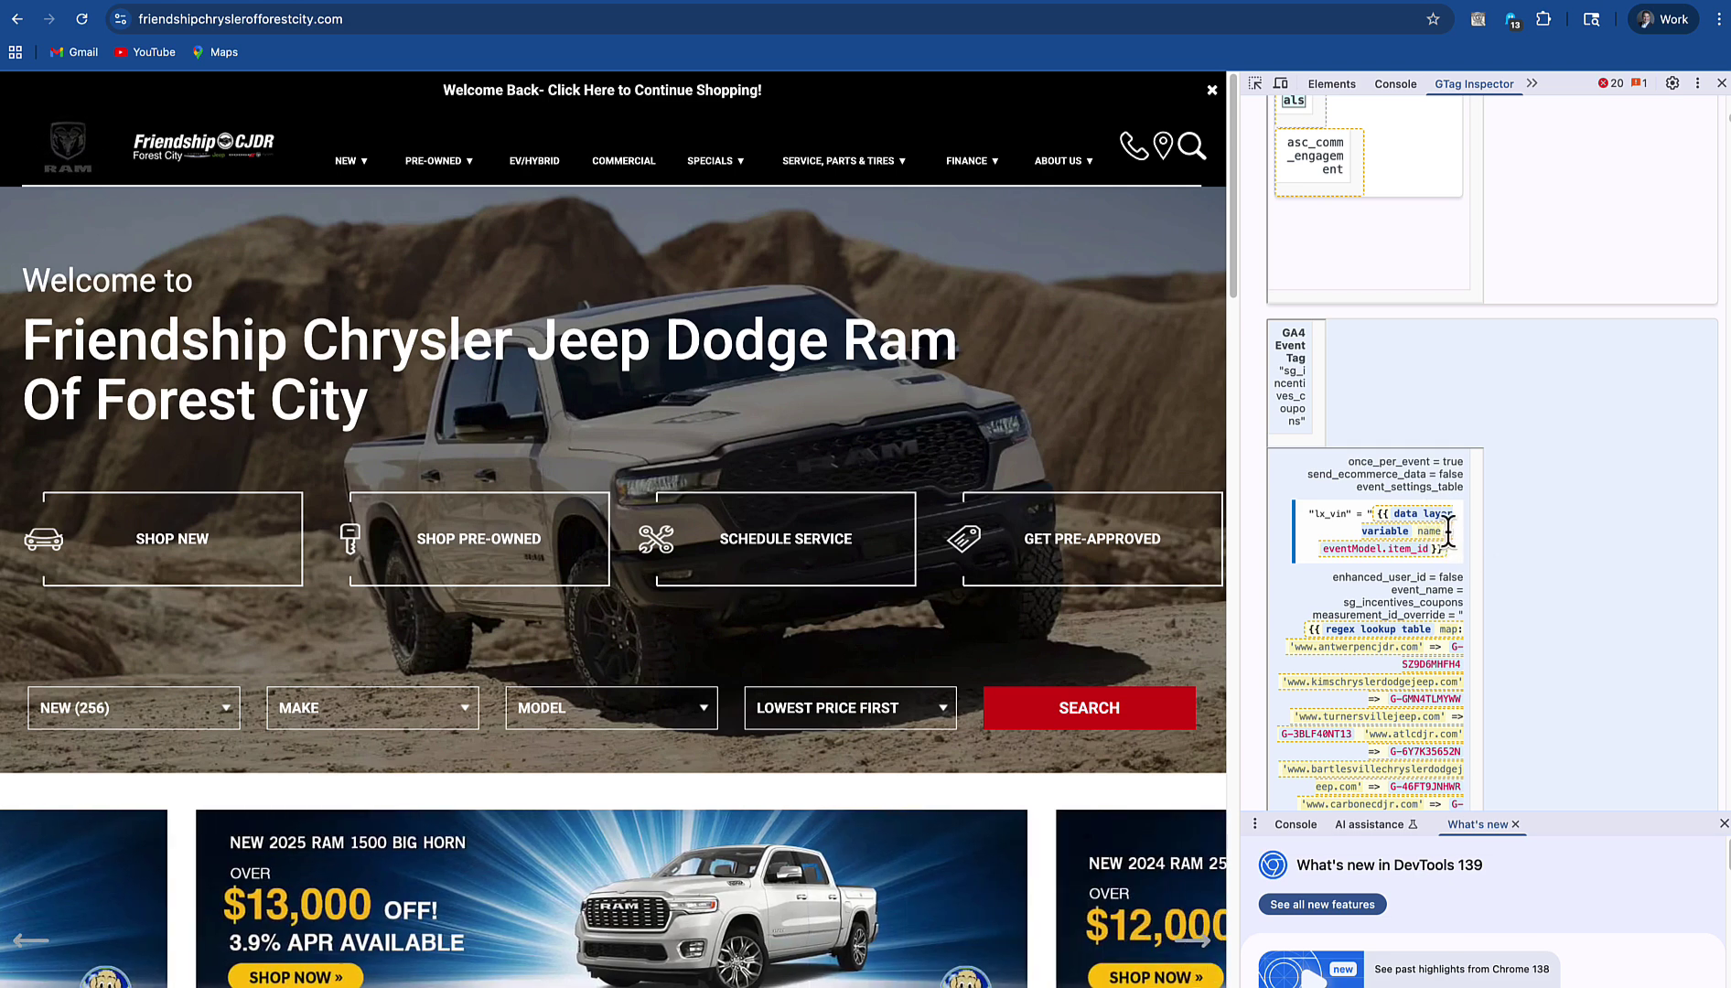
scroll(1443, 568, "down", 4)
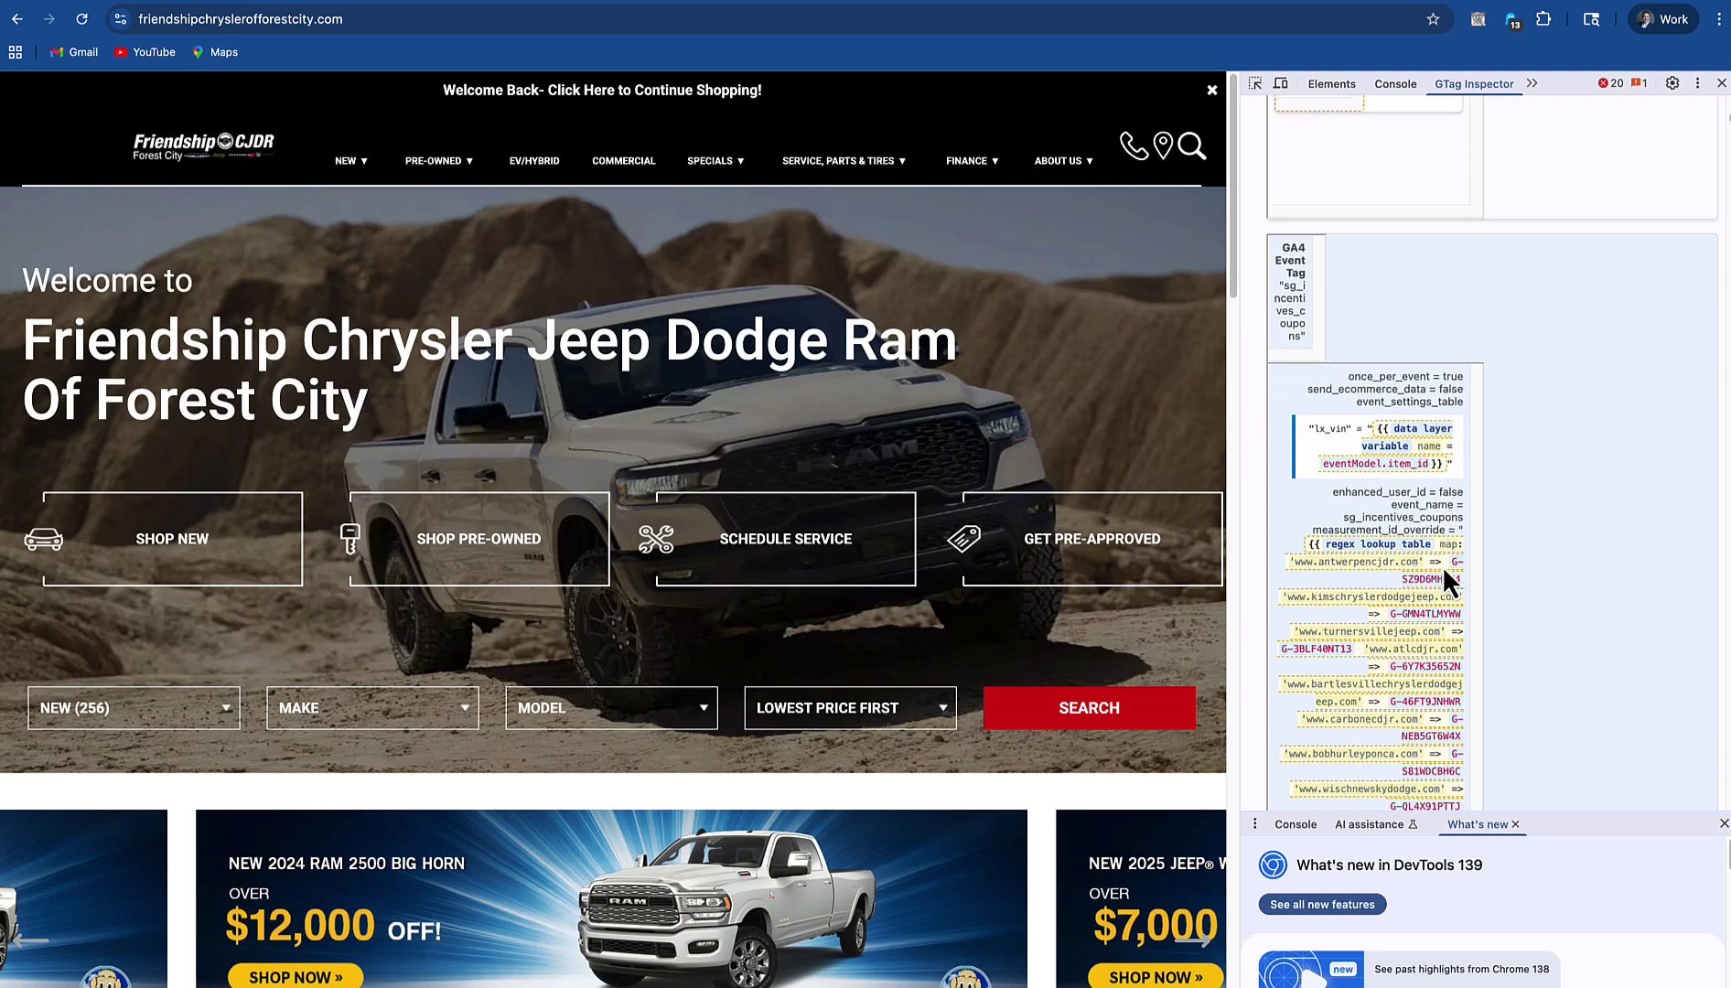
scroll(1442, 564, "down", 10)
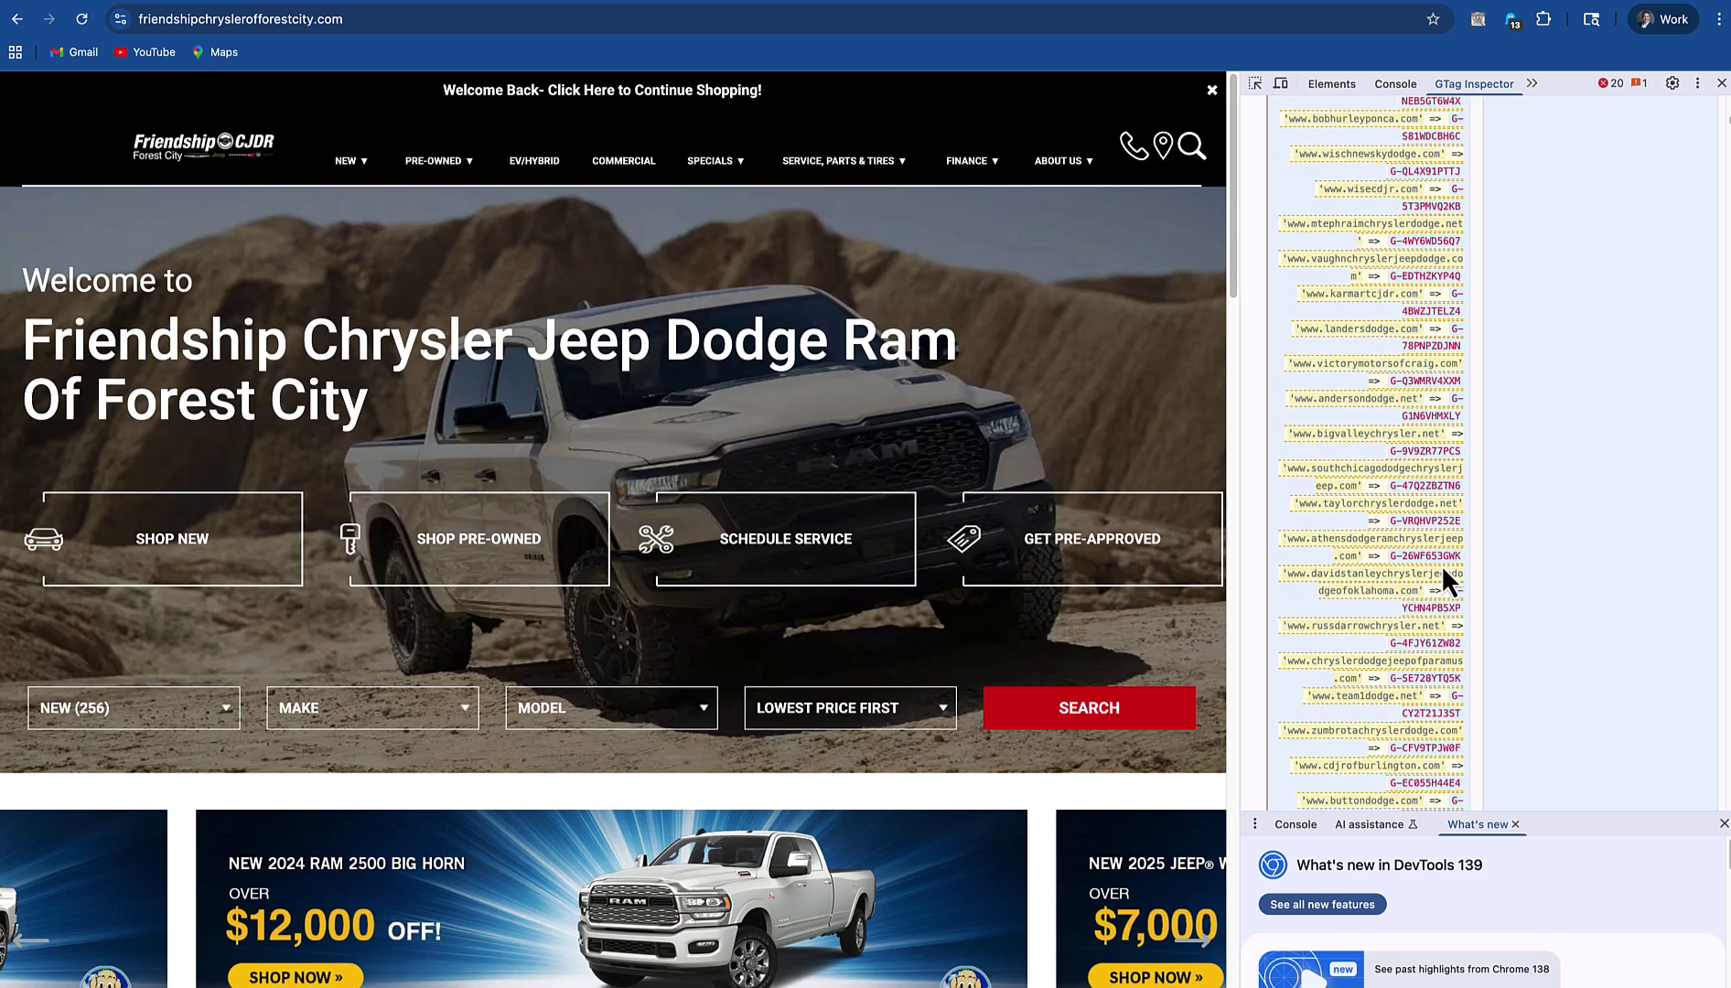
scroll(1438, 564, "down", 15)
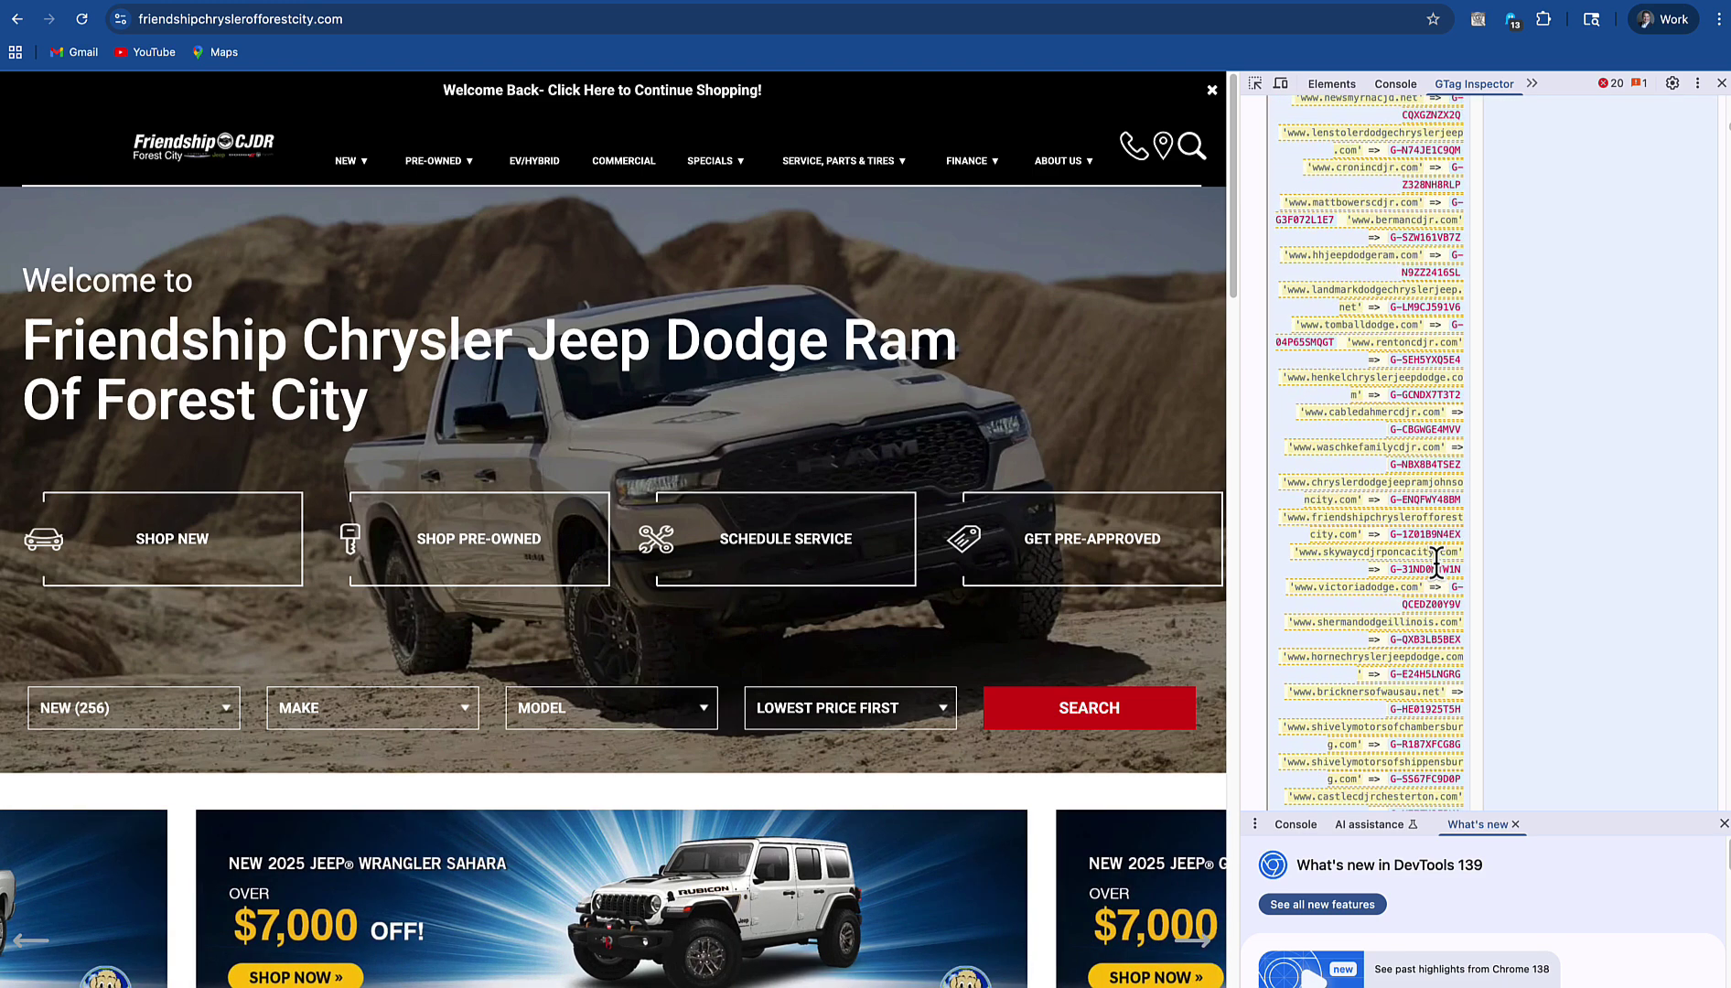
scroll(1436, 558, "up", 1)
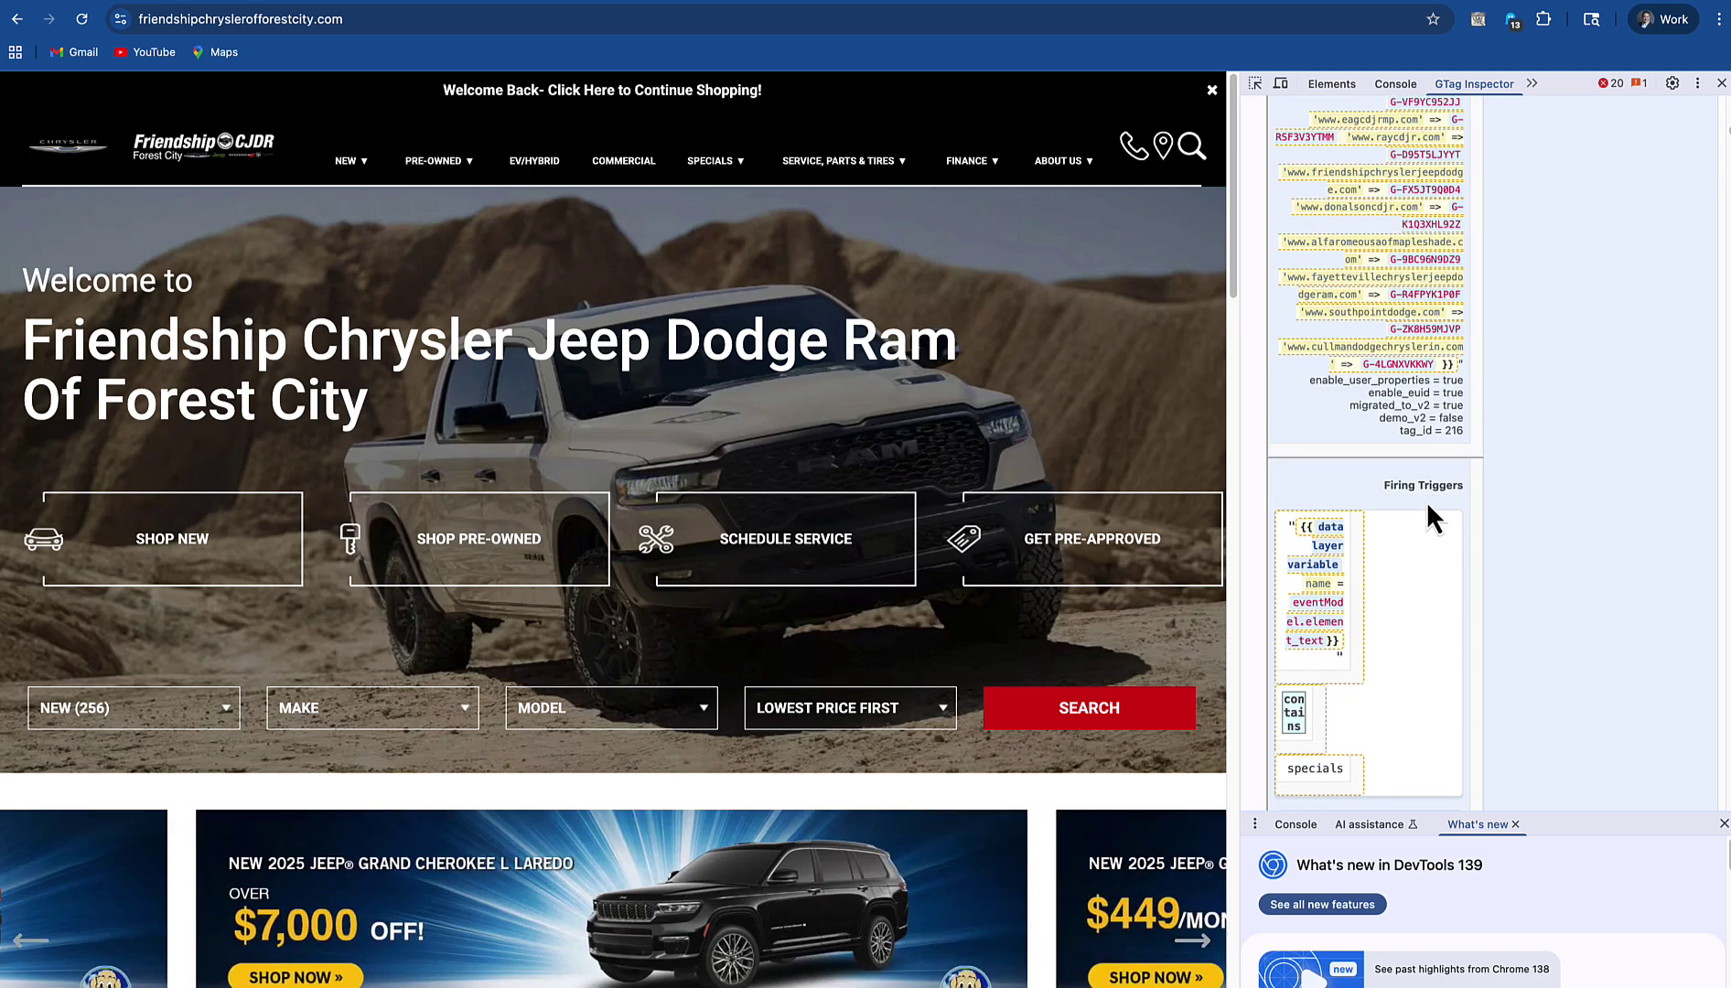
Examine the lx_retail_process GA4 event tag in GTM-NQXLXD2, covering its data layer variables and measurement ID lookup table
scroll(1410, 519, "down", 10)
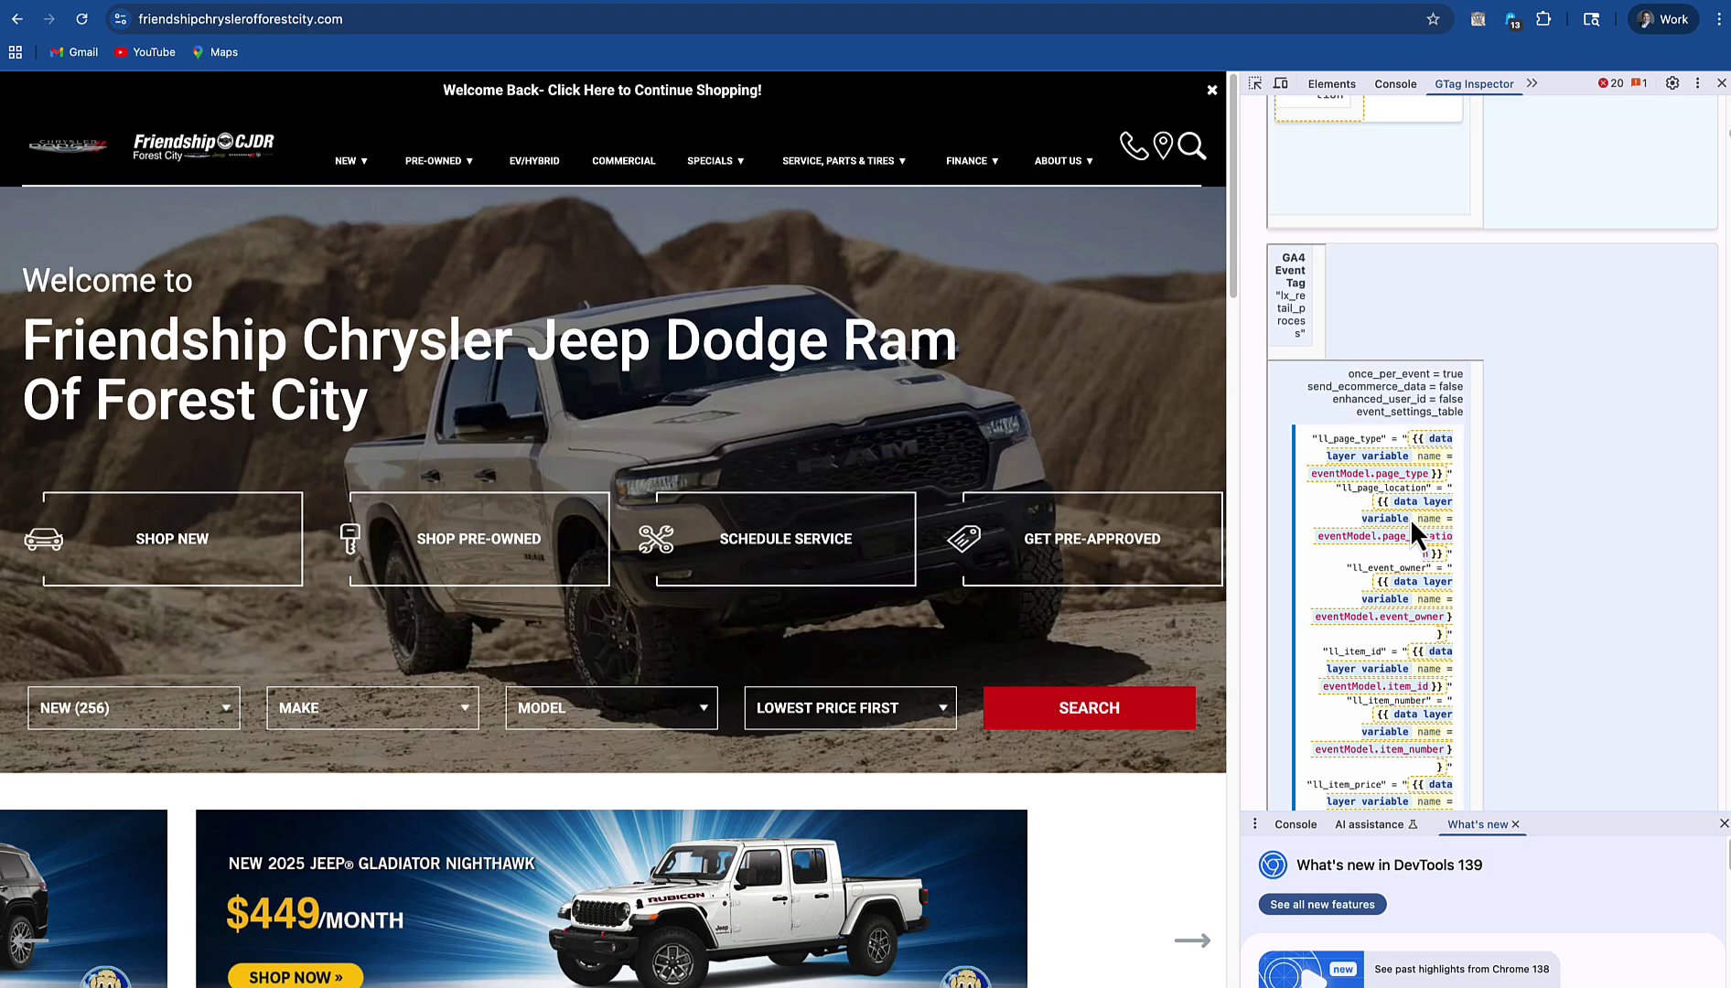
scroll(1435, 515, "down", 10)
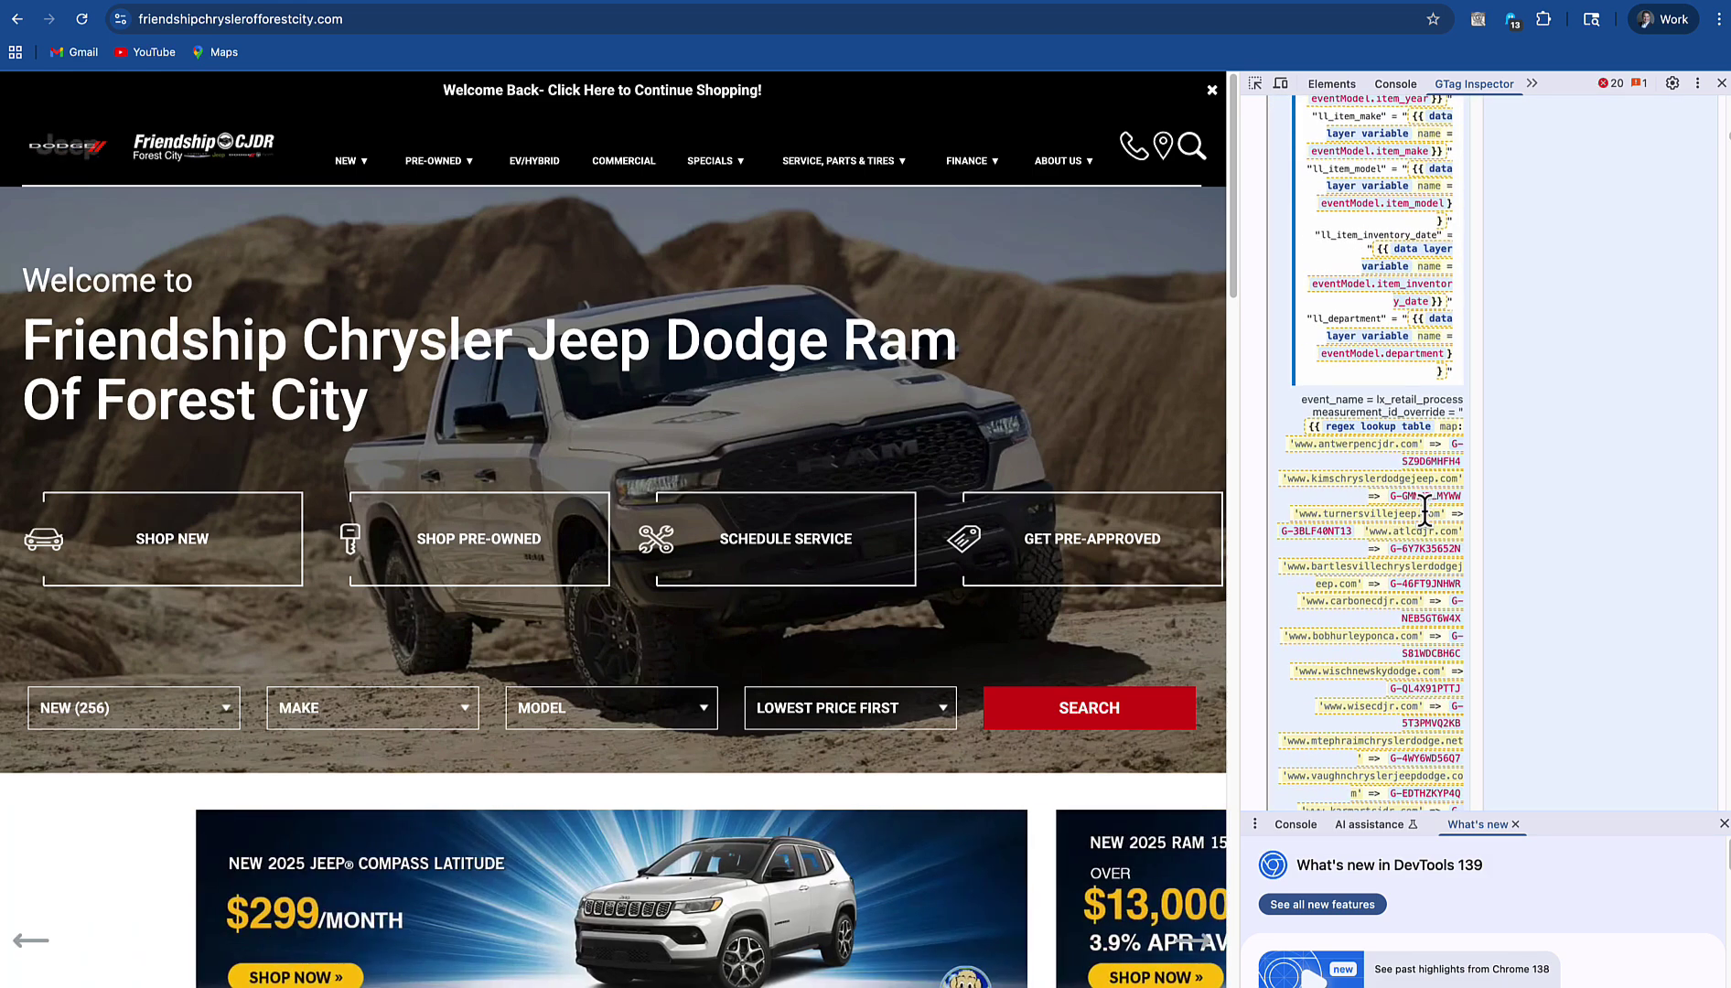
scroll(1425, 507, "down", 15)
scroll(1425, 508, "down", 15)
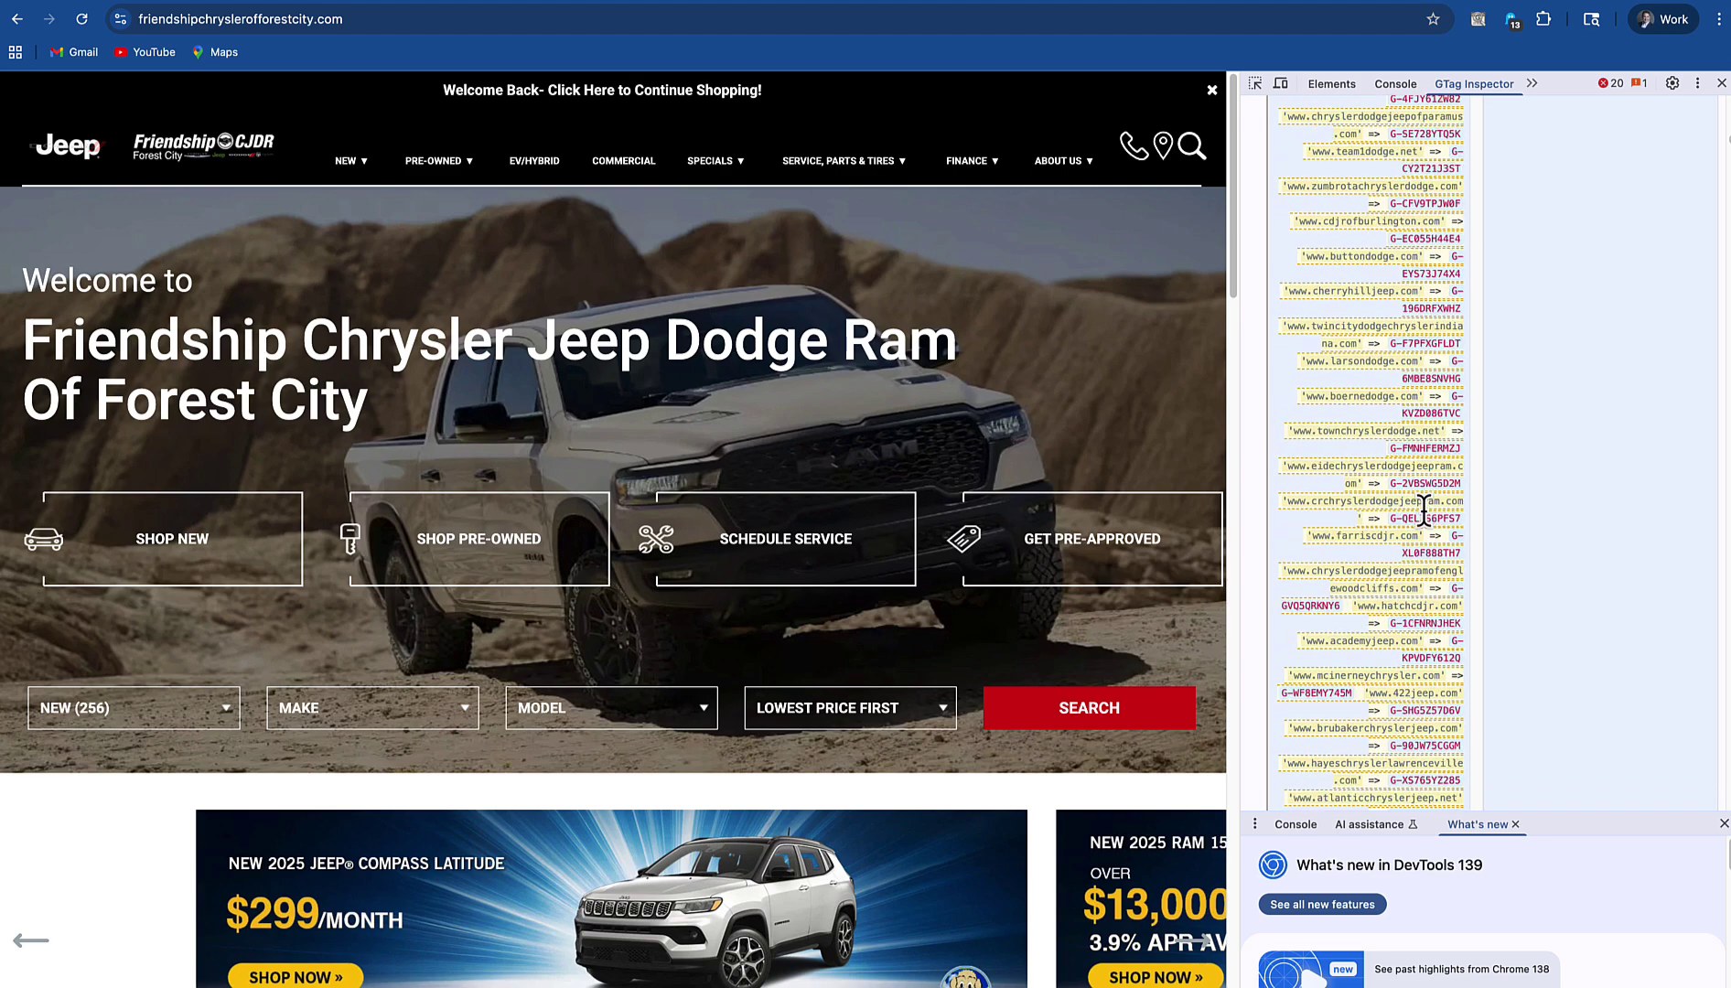
scroll(1424, 512, "down", 20)
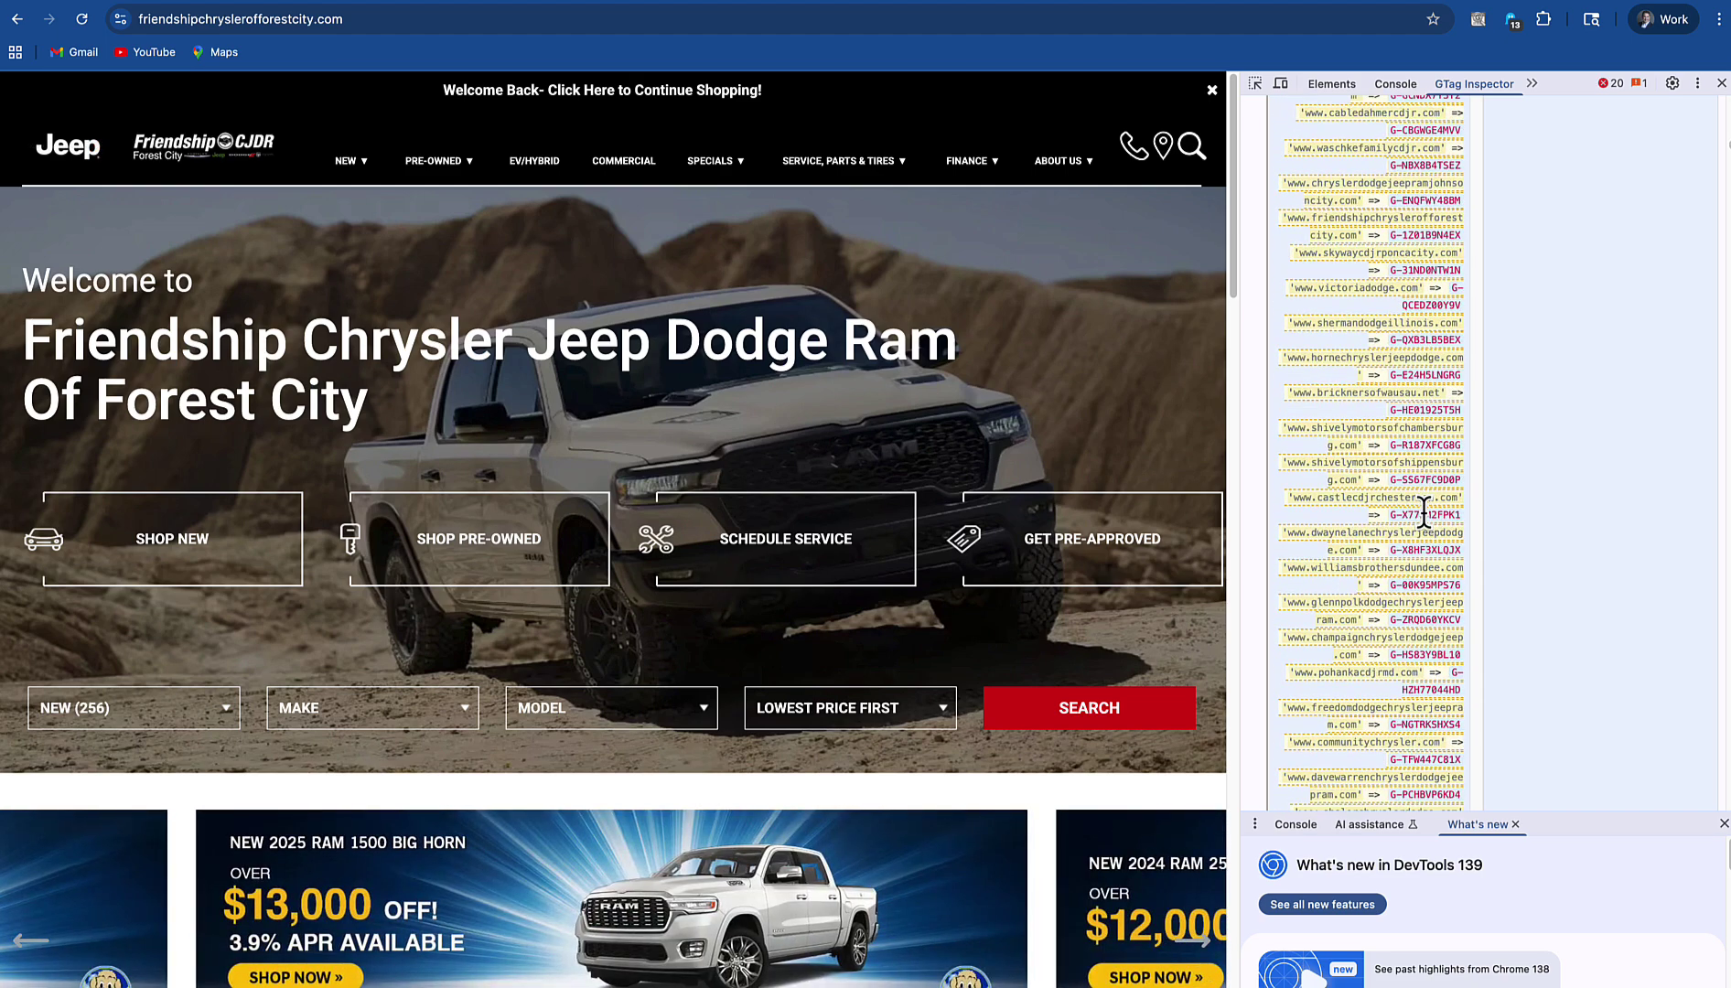
Examine the lx_form_engagement GA4 event tag's data layer variables and its lookup of dealer domains to measurement IDs
scroll(1424, 515, "down", 10)
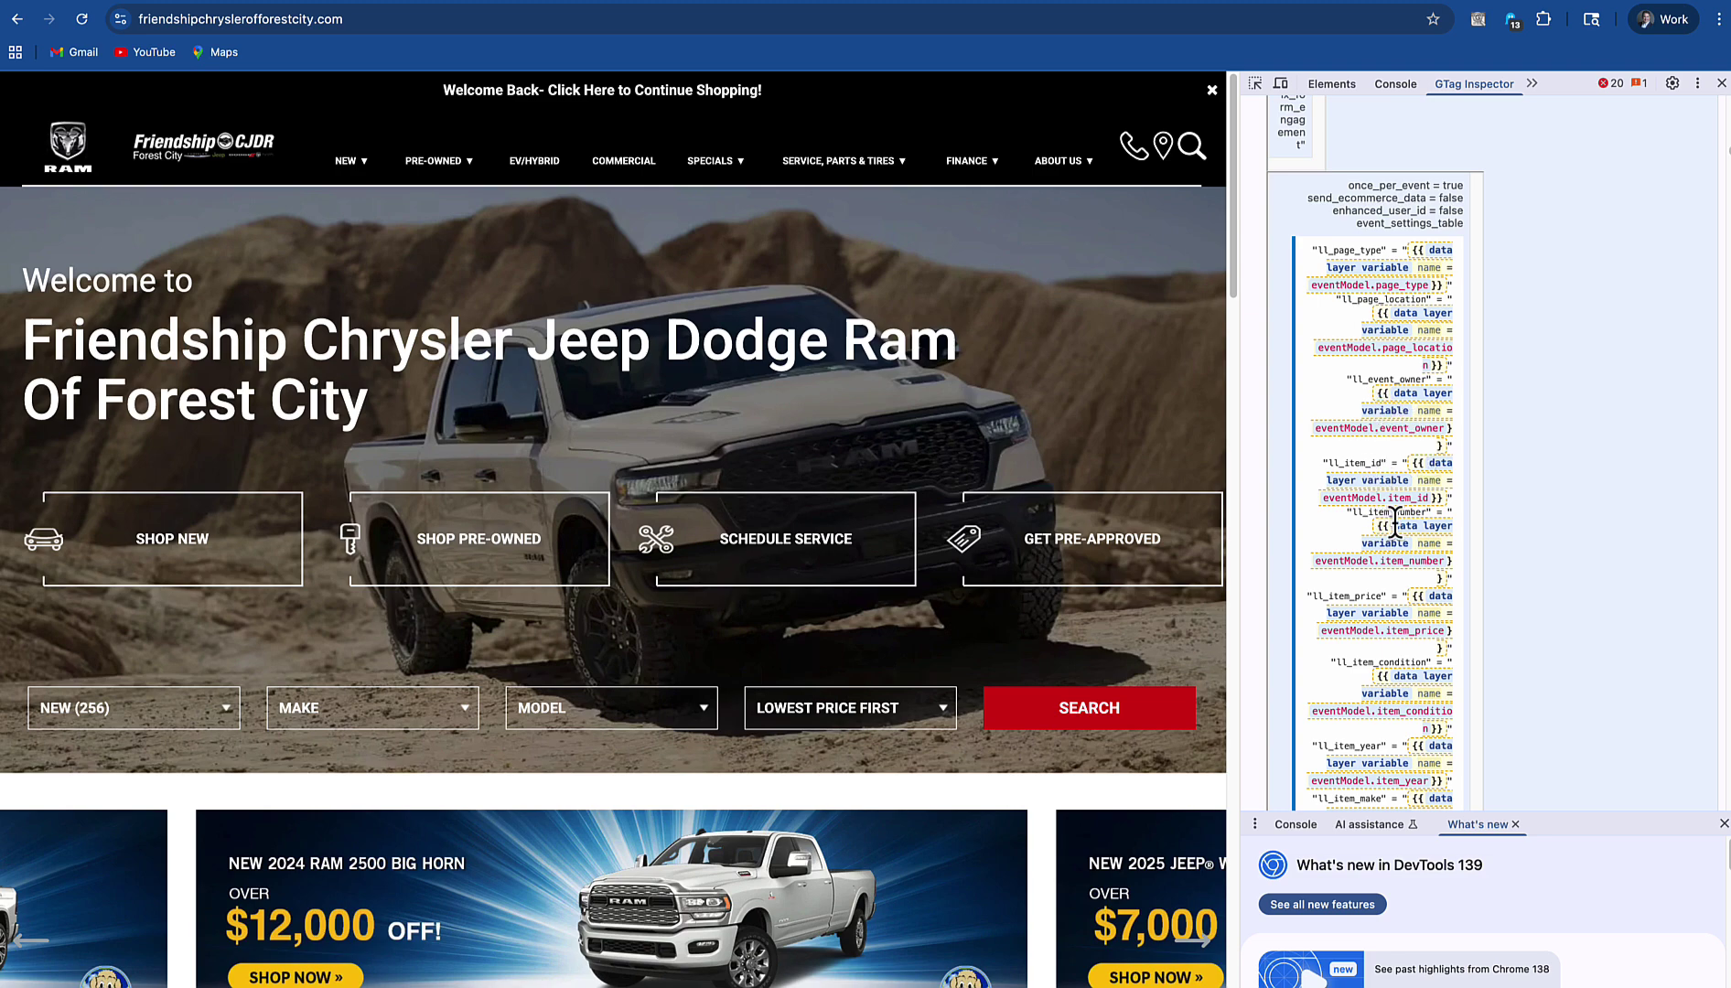
scroll(1404, 513, "down", 15)
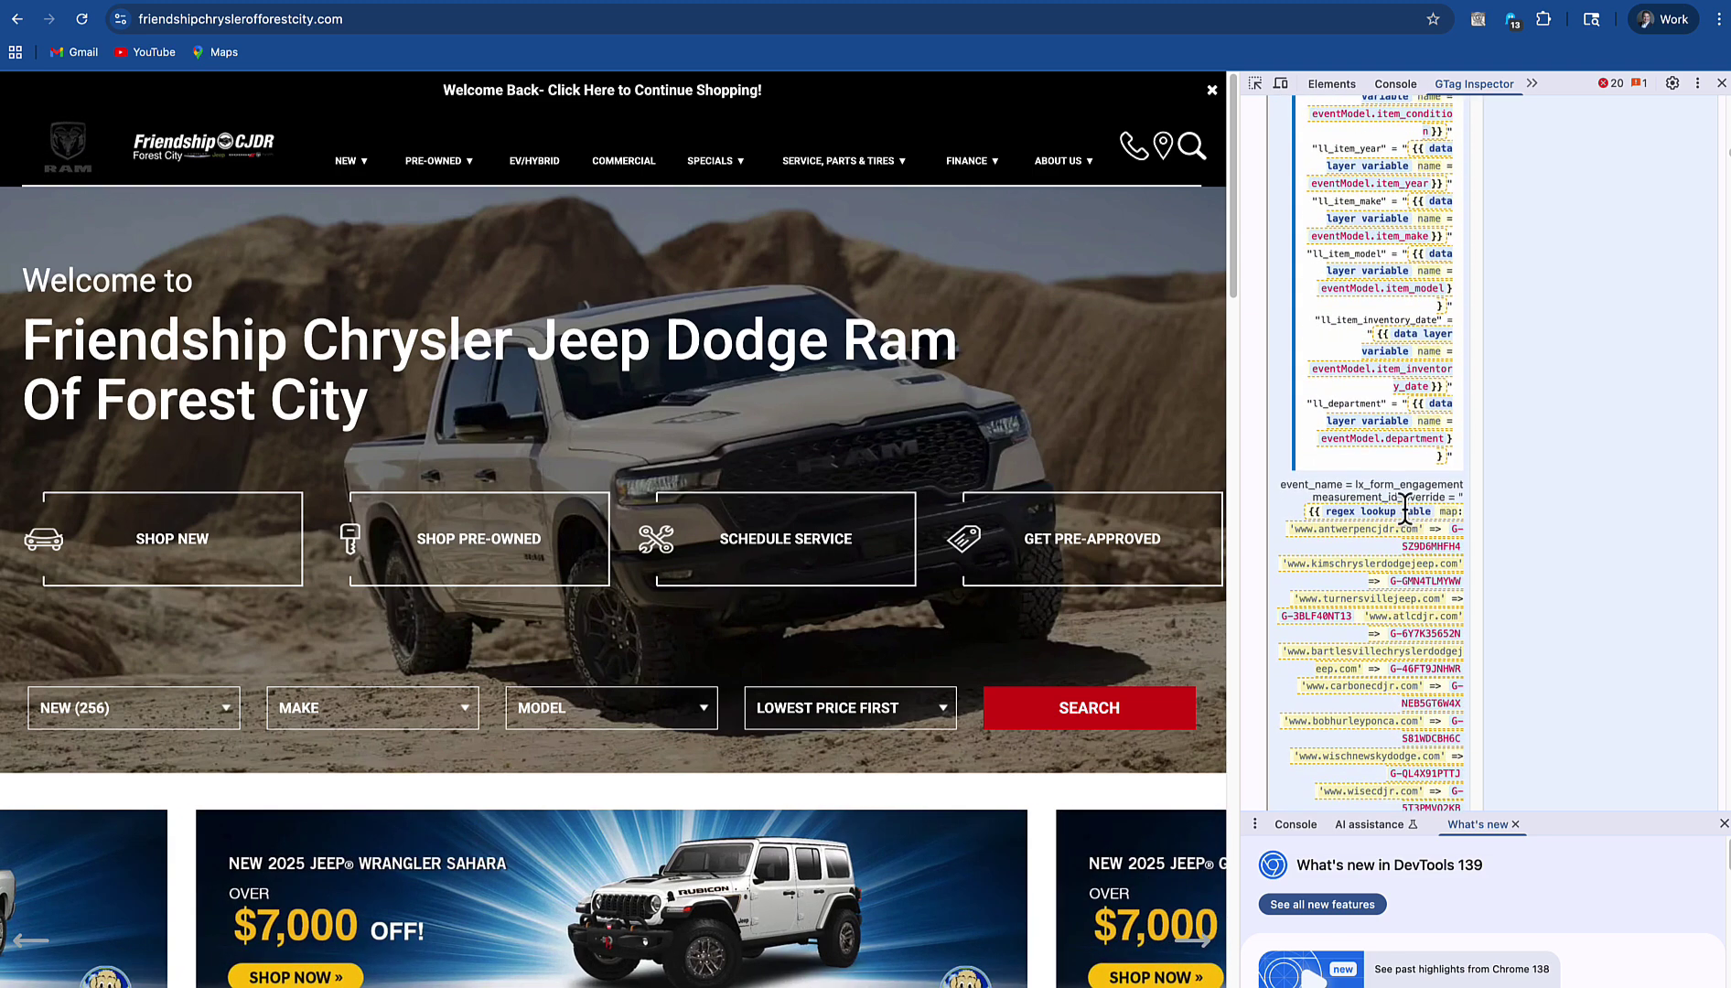
scroll(1418, 465, "up", 20)
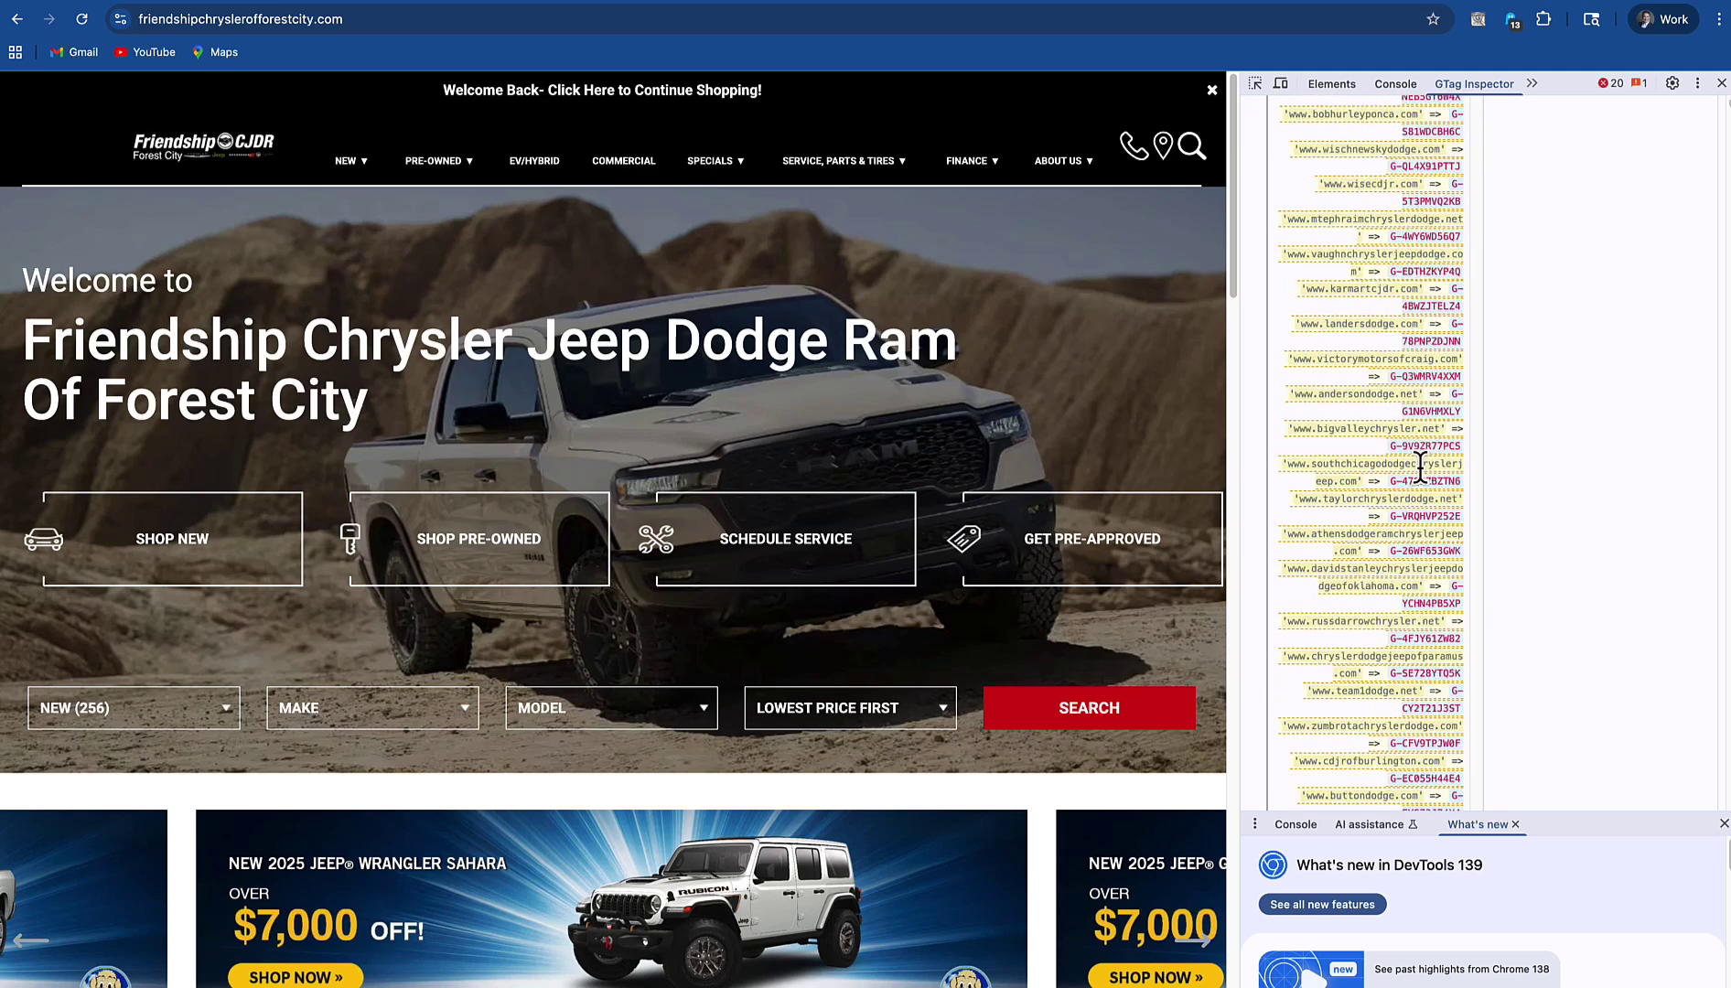